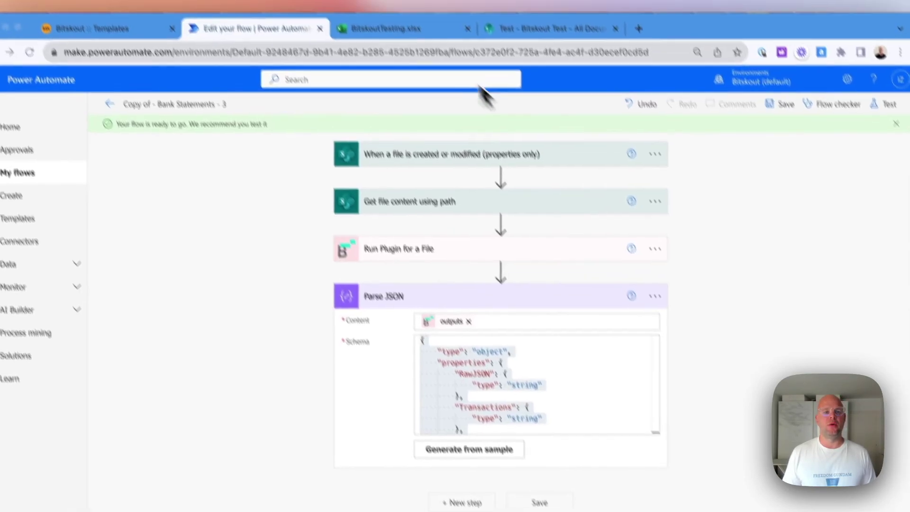
Step: Switch to the BitskoutTesting.xlsx workbook to view its field1 to field 6 table
left_click(431, 71)
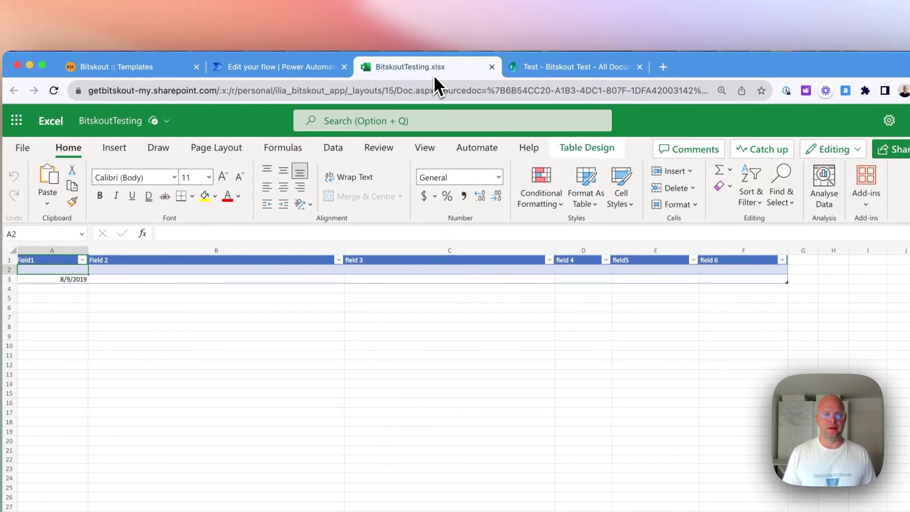
Step: Return to the 'Copy of - Bank Statements - 3' flow in the Power Automate designer
left_click(283, 66)
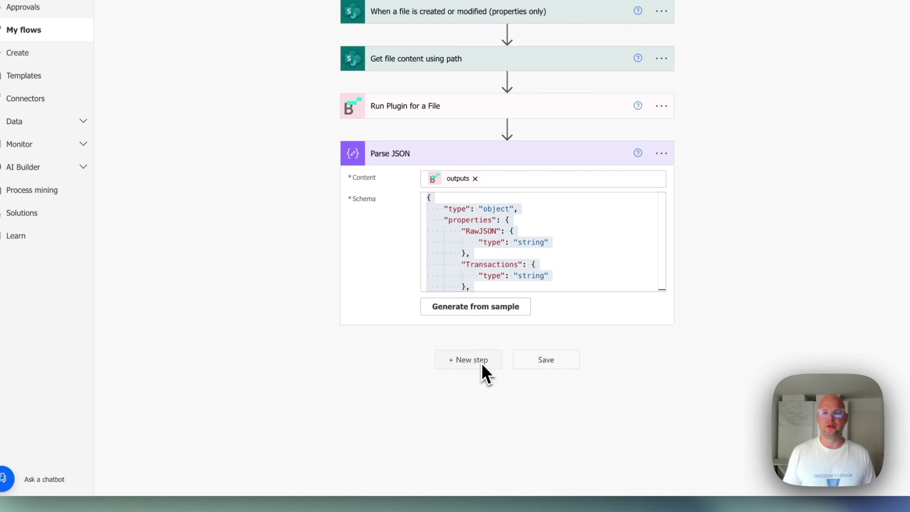
Step: Add a Compose action directly below the Parse JSON step
scroll(485, 251, "down", 5)
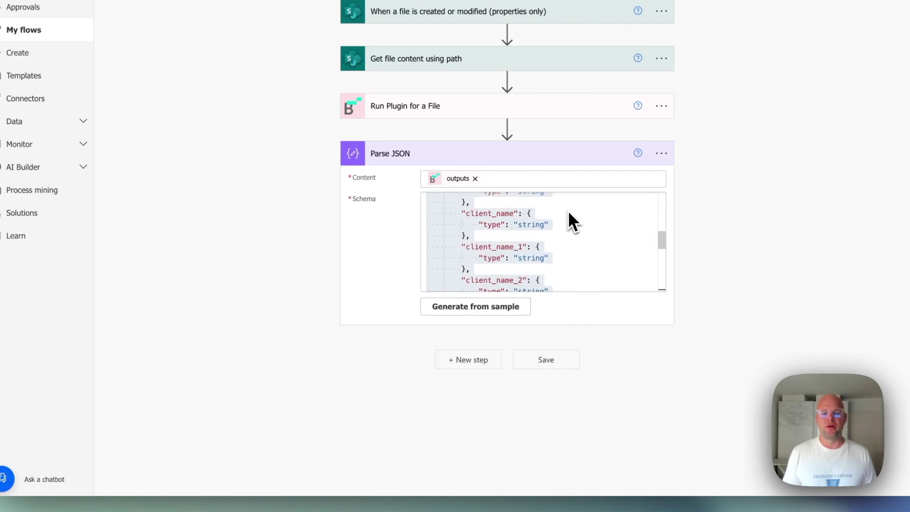
scroll(609, 243, "down", 10)
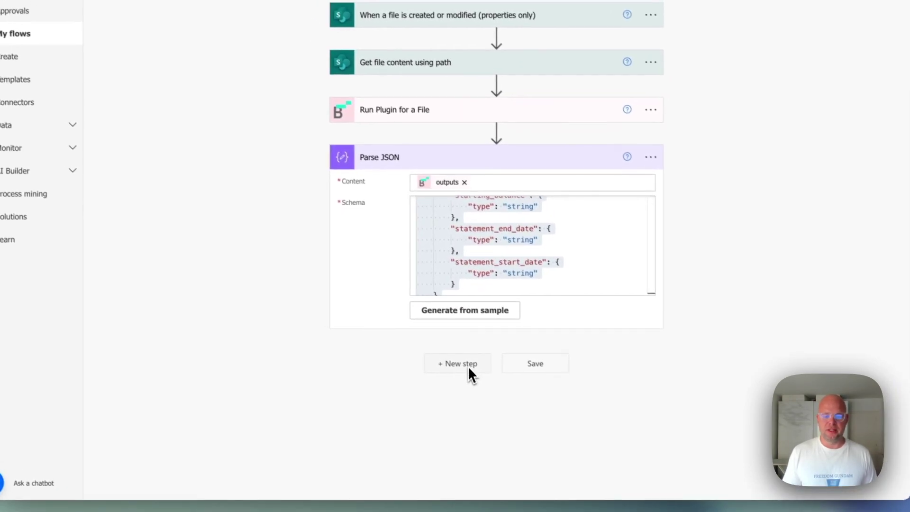
left_click(444, 352)
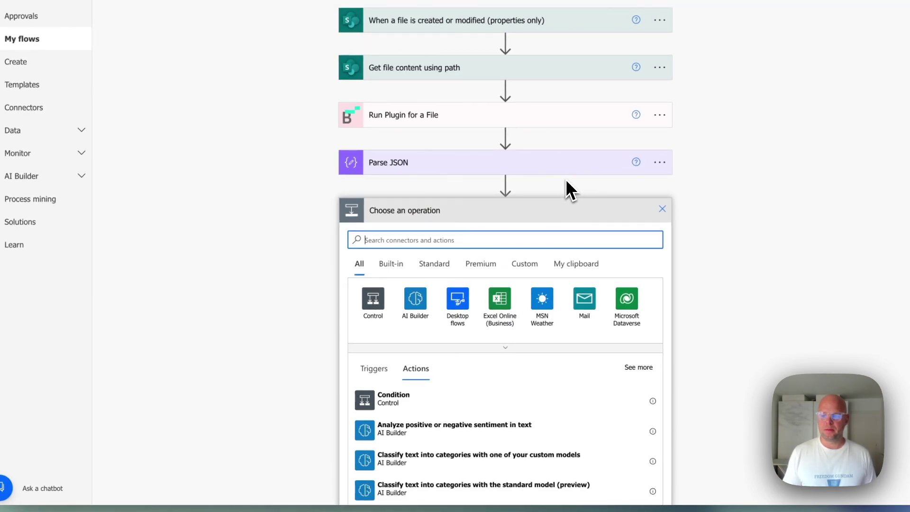
type("Compose")
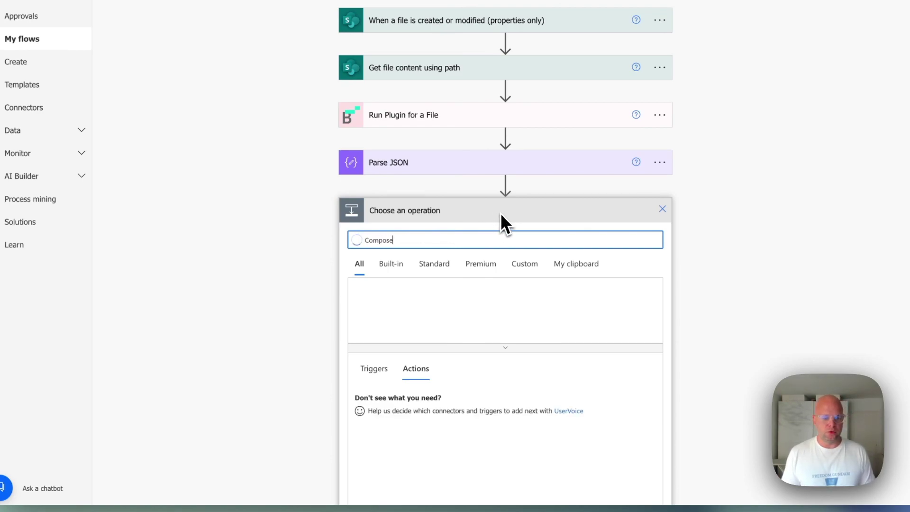
left_click(421, 385)
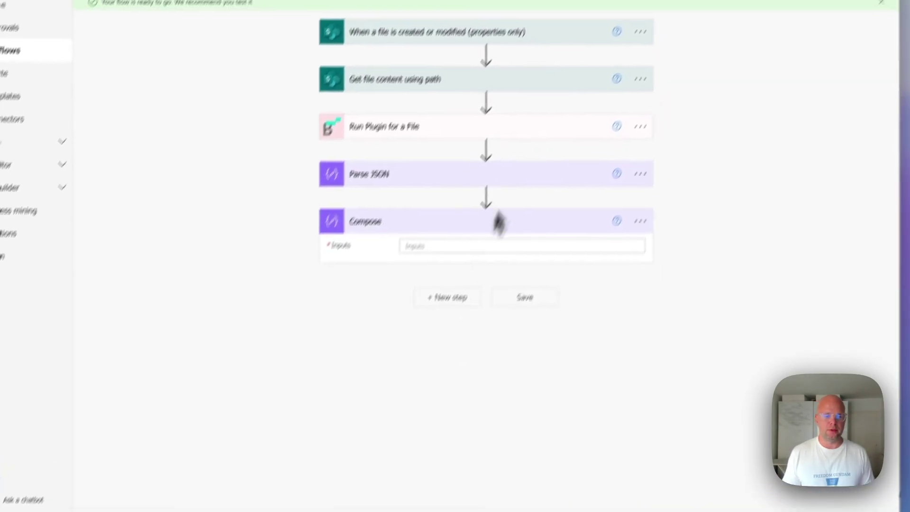
Step: Open the expression editor for the Compose step's Inputs field
left_click(450, 298)
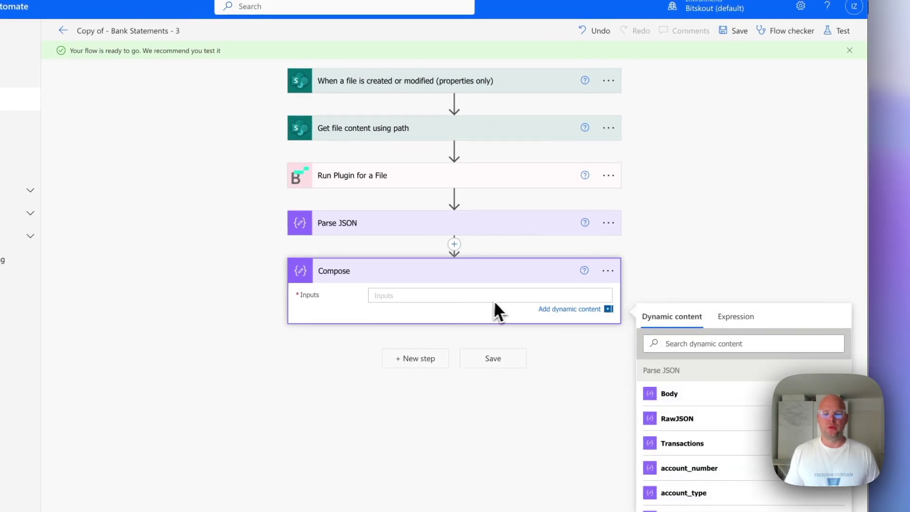
left_click(740, 317)
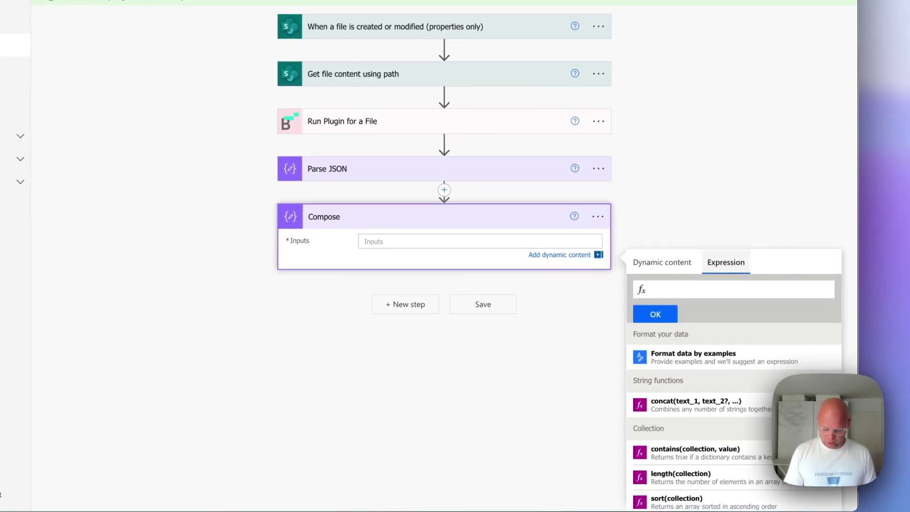
Step: Start the expression as split(body('Parse_JSON')?['Transactions'], using the Transactions dynamic content
type("spli")
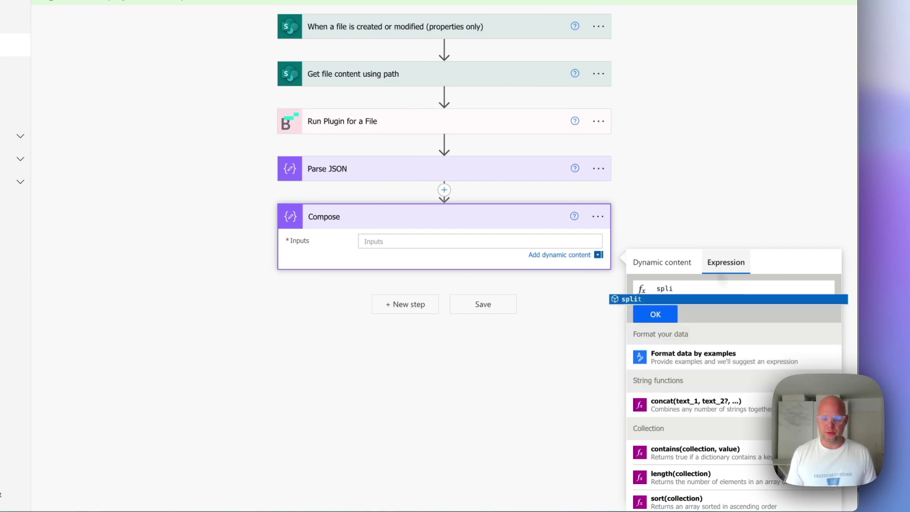
type("t(")
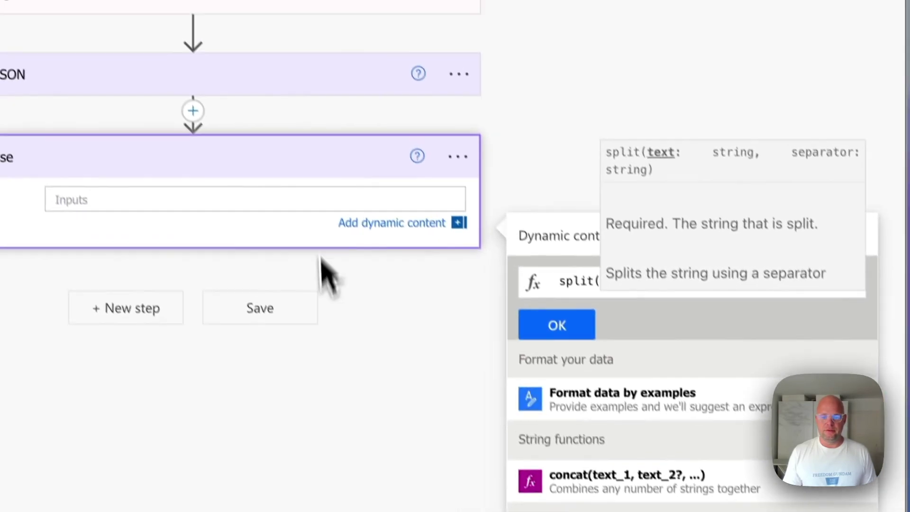
left_click(558, 261)
scroll(659, 457, "down", 5)
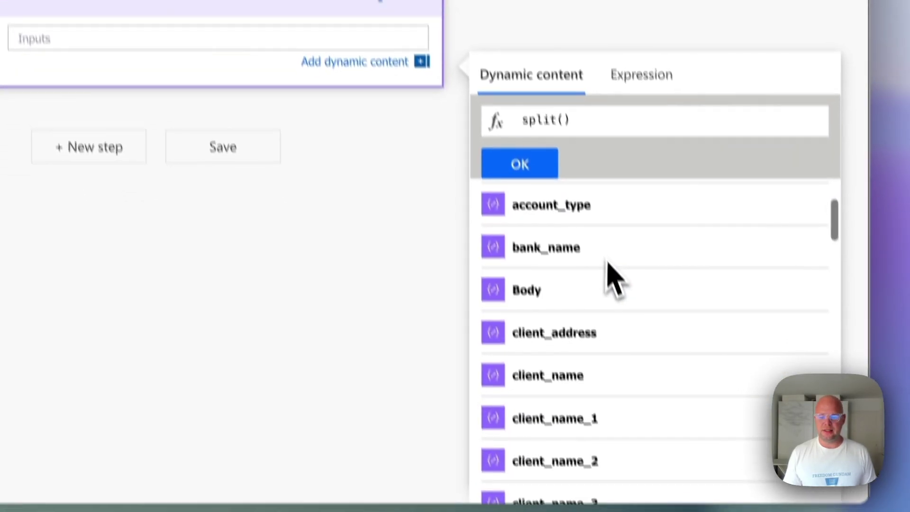
scroll(603, 237, "down", 5)
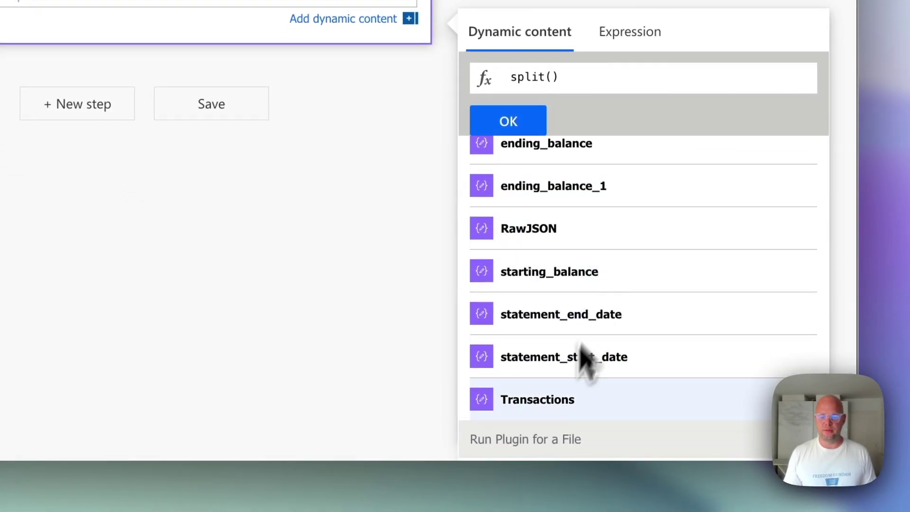
left_click(517, 402)
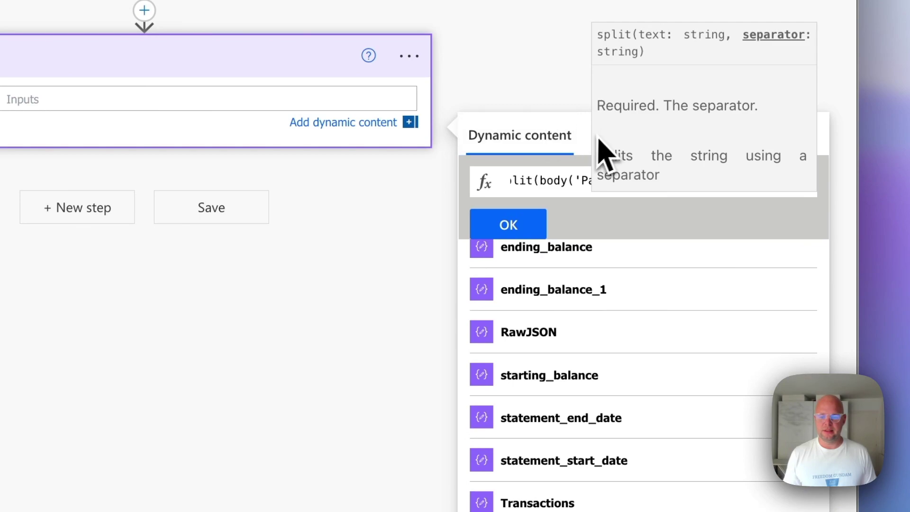
Step: Find decodeUriComponent in the function list and add it as the split separator
left_click(615, 148)
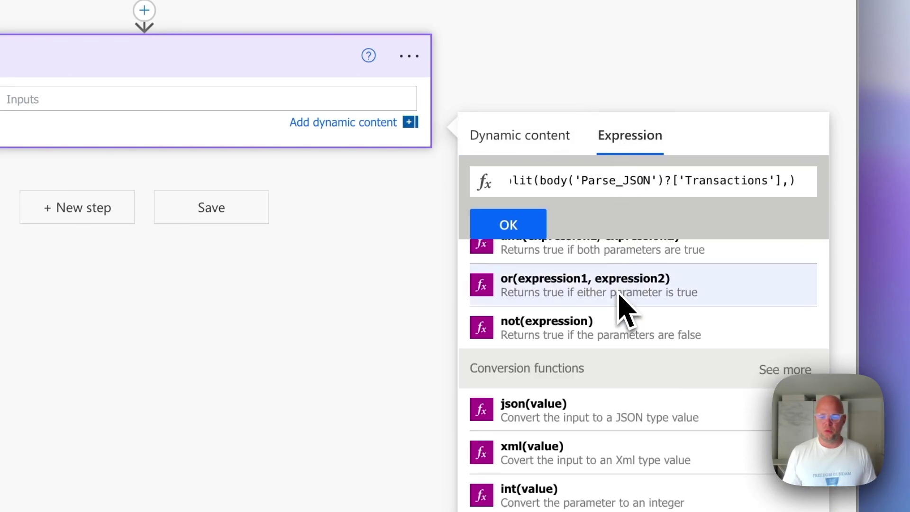
scroll(590, 244, "down", 5)
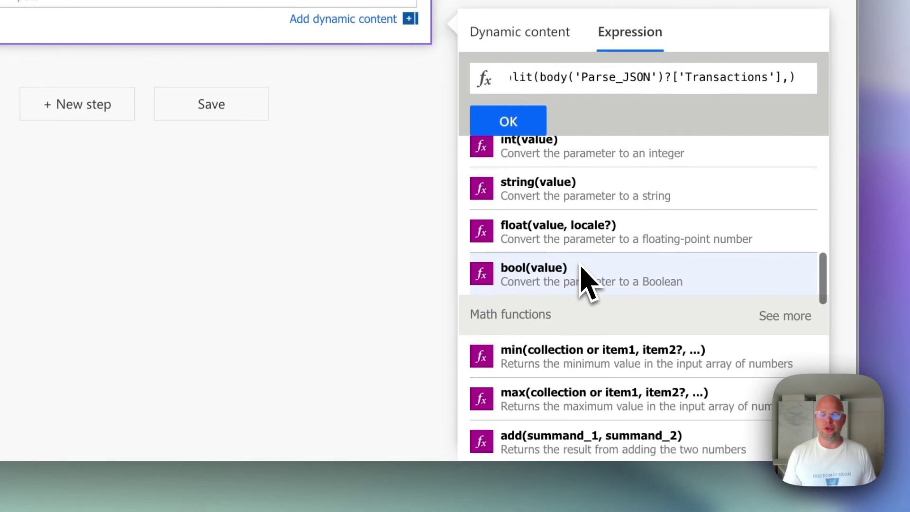
scroll(587, 282, "down", 2)
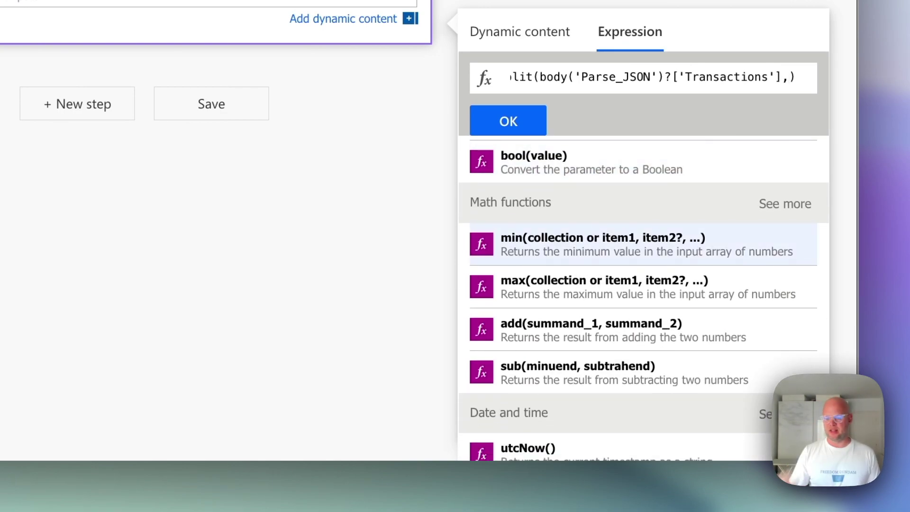
scroll(643, 249, "down", 2)
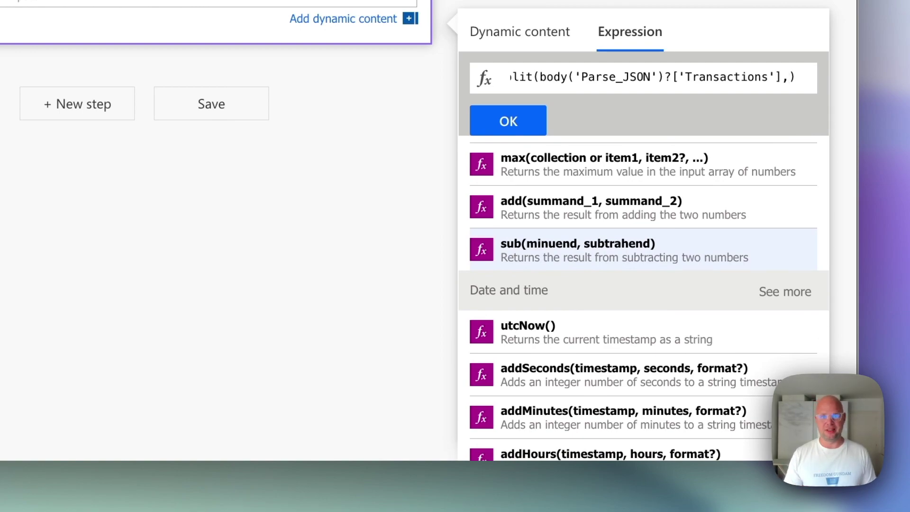
scroll(586, 285, "down", 8)
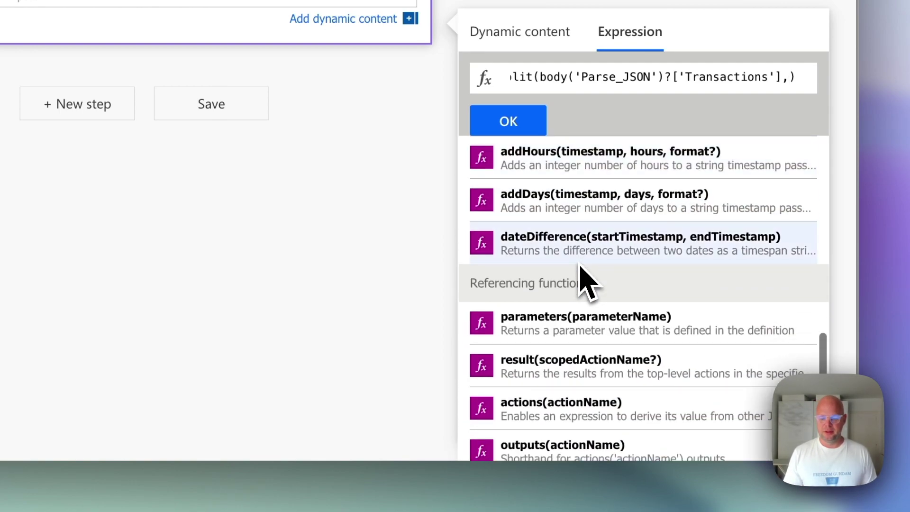
scroll(587, 284, "down", 6)
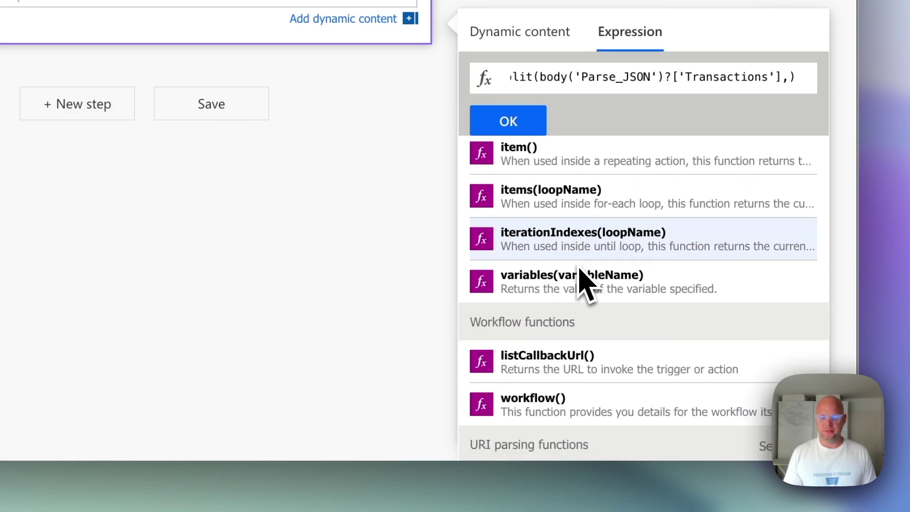
scroll(587, 284, "down", 3)
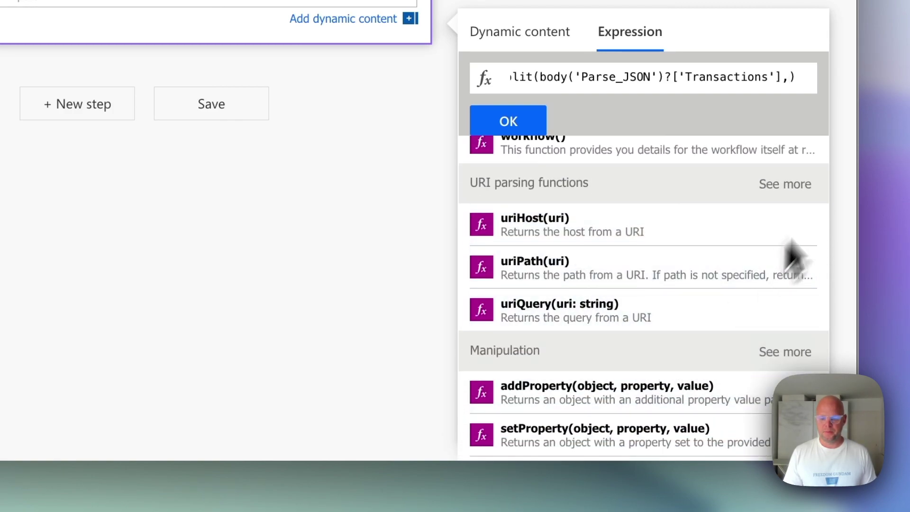
left_click(785, 185)
scroll(635, 265, "down", 3)
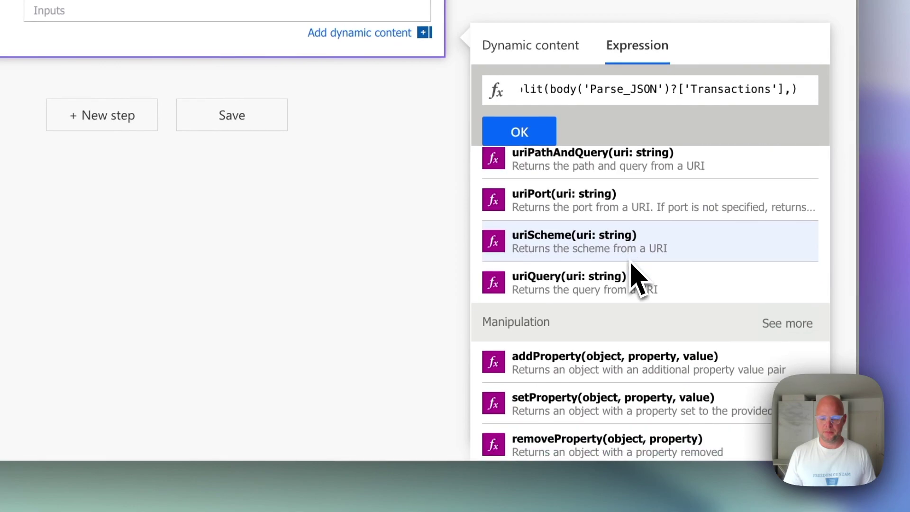
scroll(701, 343, "down", 1)
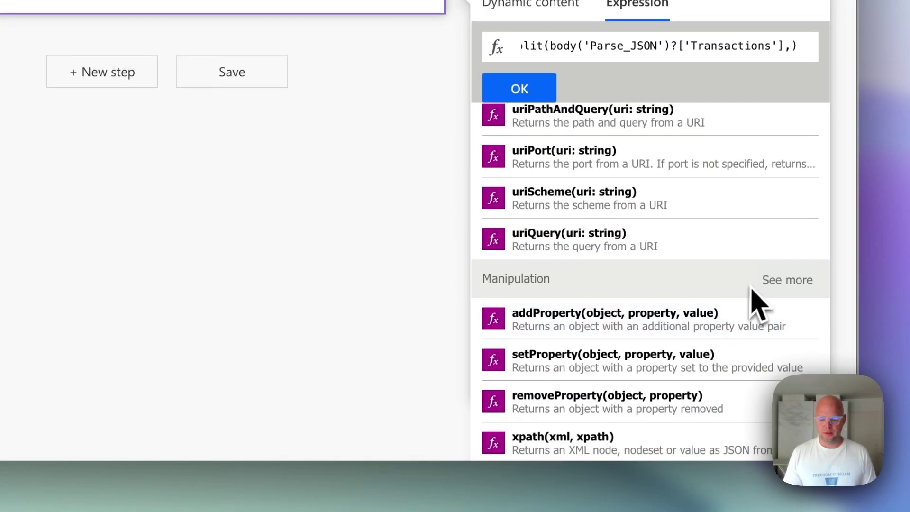
left_click(778, 278)
scroll(711, 322, "down", 1)
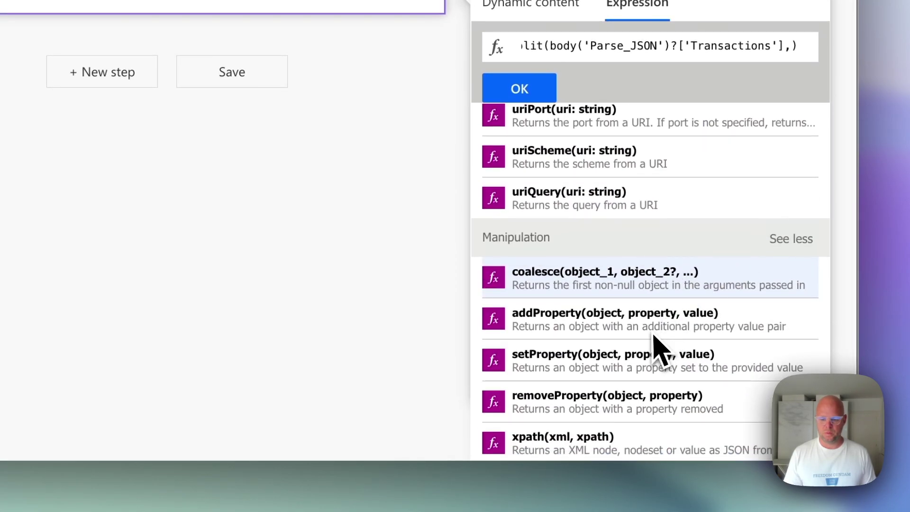
scroll(665, 265, "up", 9)
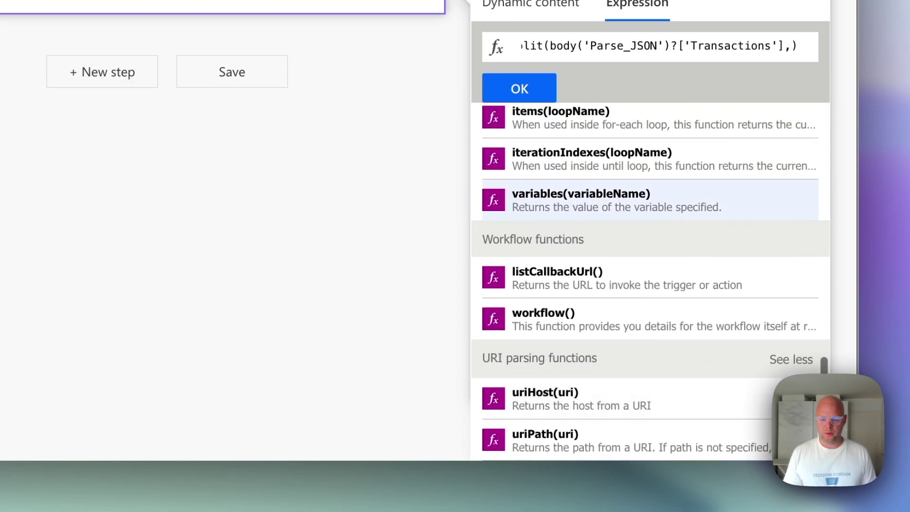
scroll(668, 239, "up", 7)
scroll(682, 241, "up", 9)
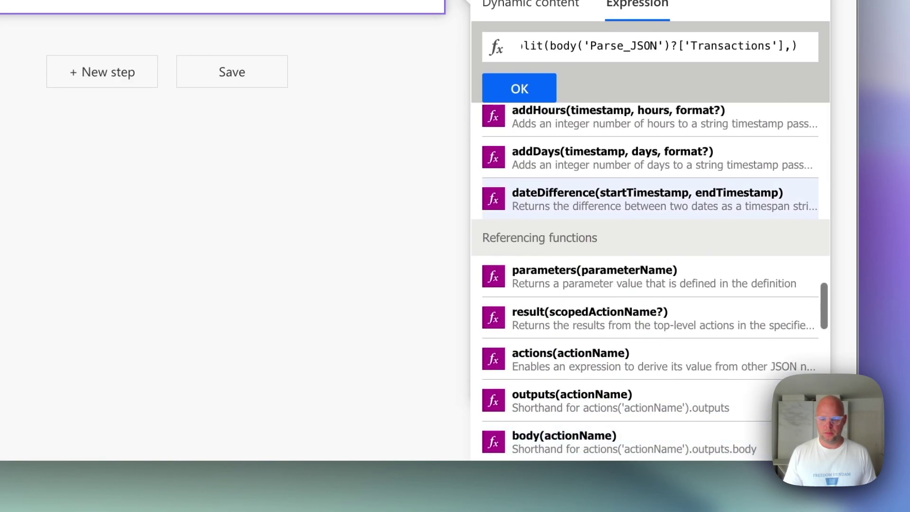
scroll(692, 249, "up", 5)
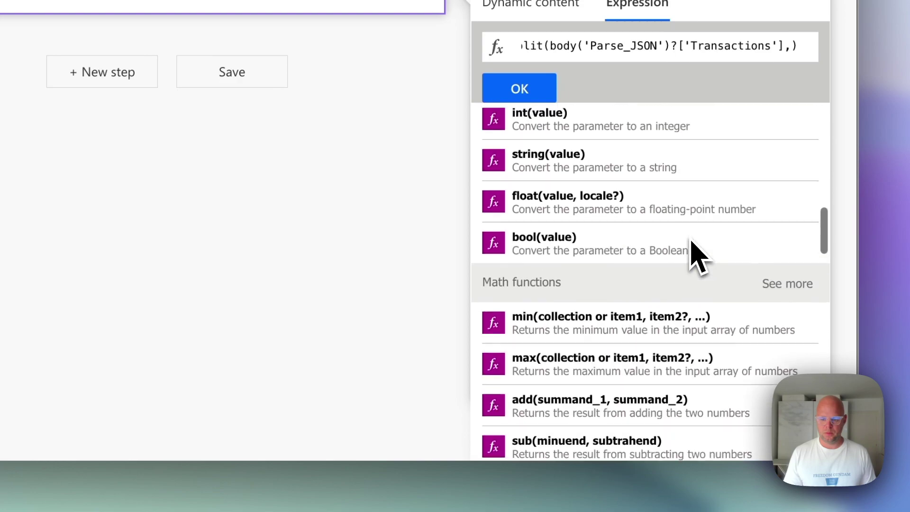
scroll(692, 249, "up", 3)
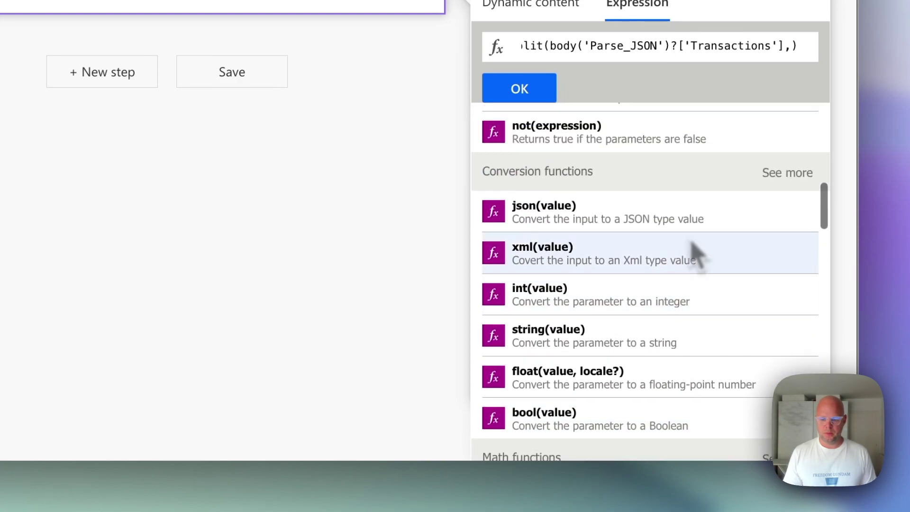
left_click(787, 172)
scroll(666, 254, "down", 8)
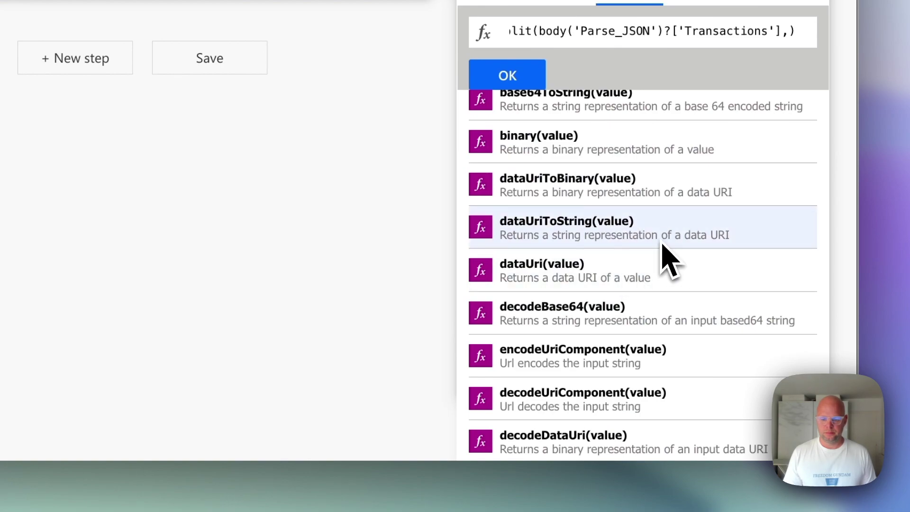
scroll(669, 263, "down", 3)
left_click(599, 264)
Step: Give decodeUriComponent the argument '%0A' and commit the split expression to Compose
scroll(658, 208, "down", 1)
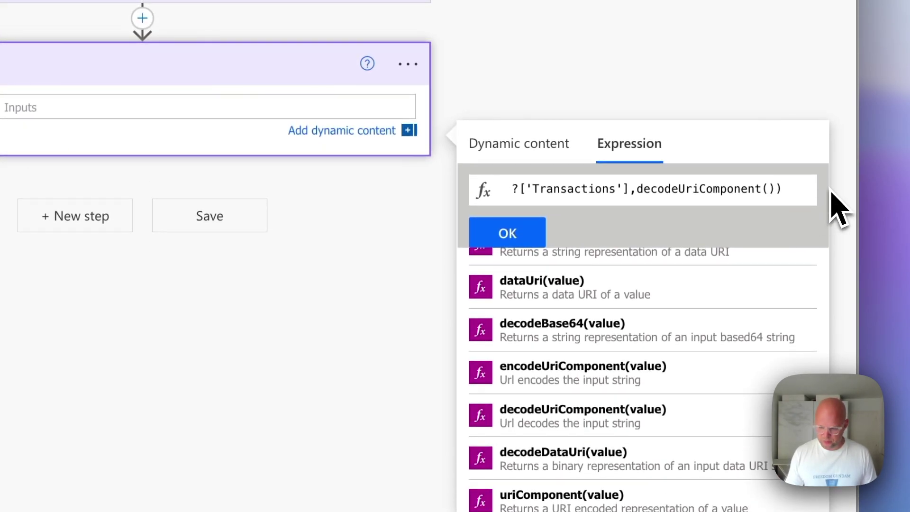
type("'")
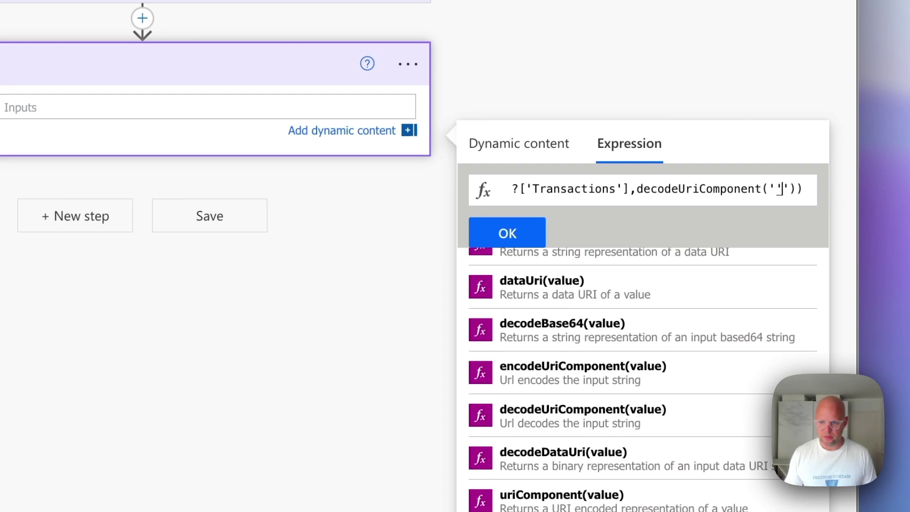
type("%")
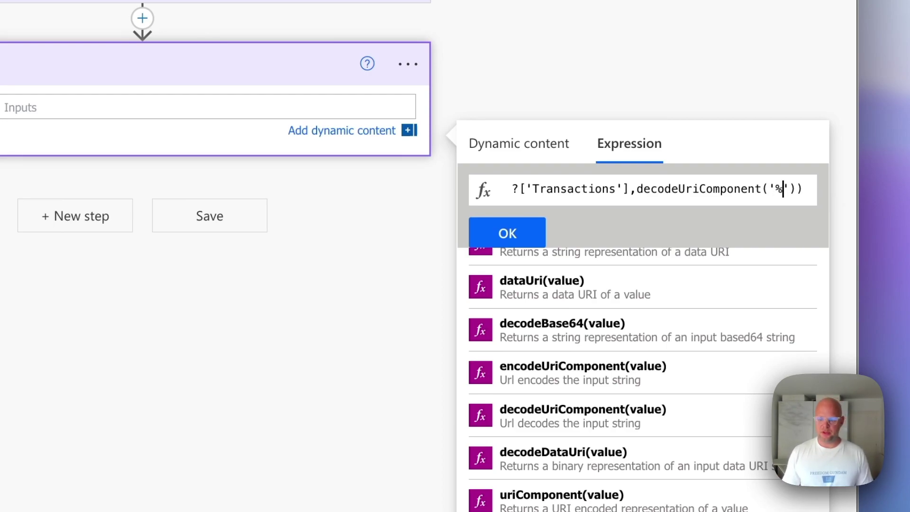
type("0A")
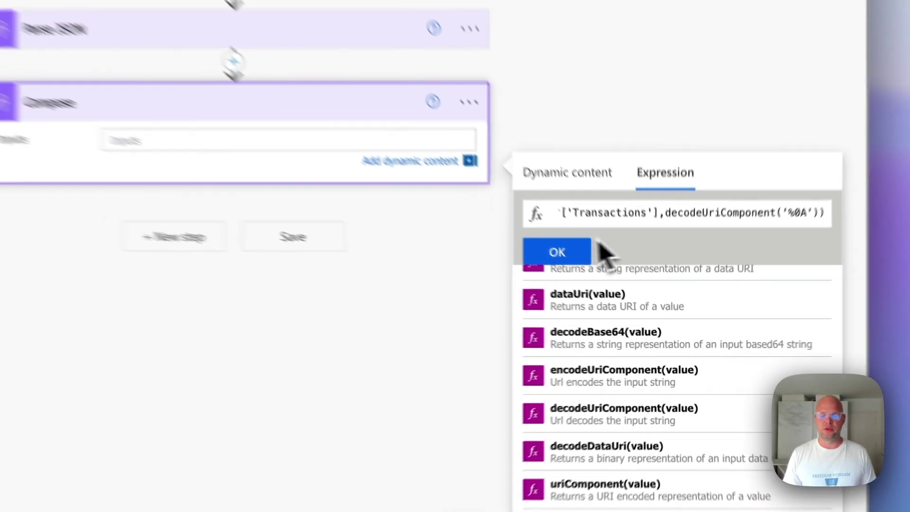
left_click(507, 233)
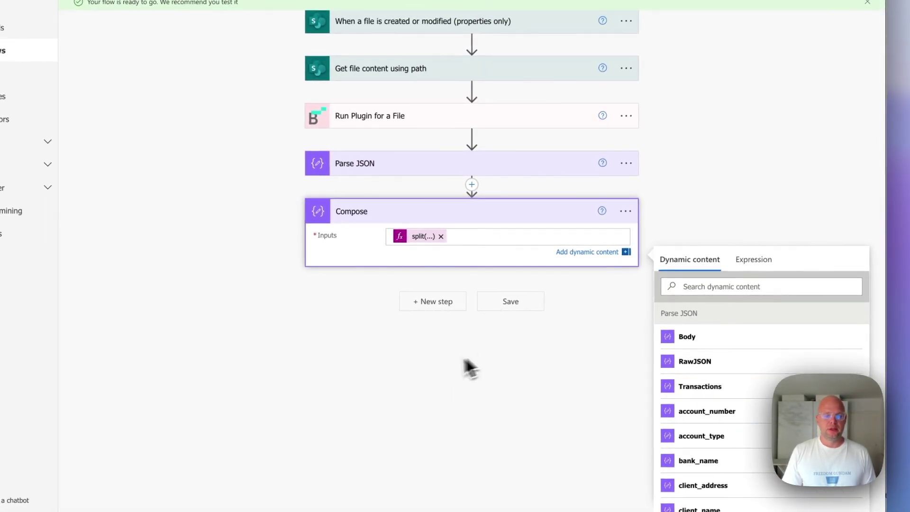
Step: Add an Apply to each loop after Compose that iterates over the Compose Outputs
left_click(521, 305)
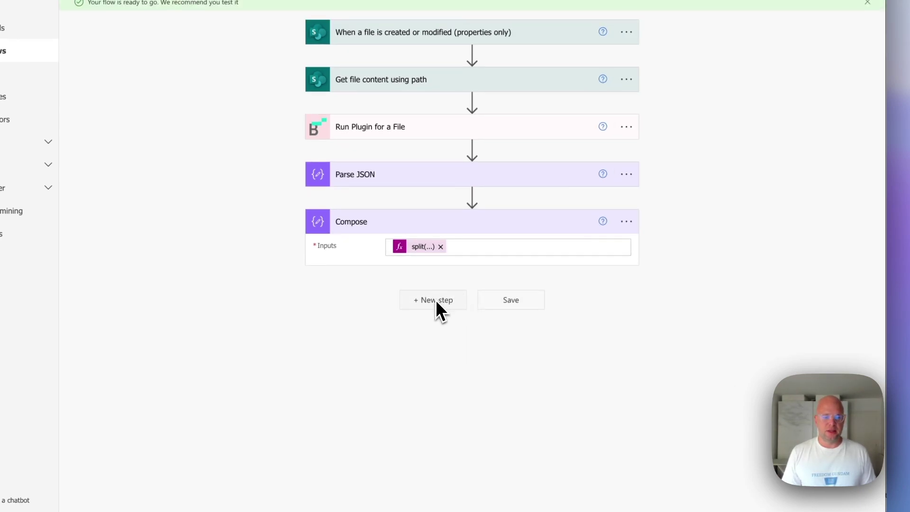
left_click(436, 300)
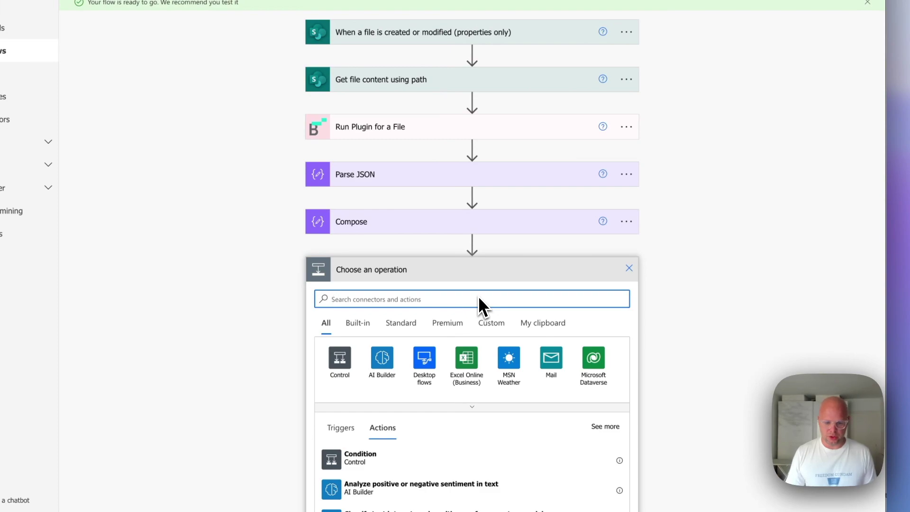
type("Apply to")
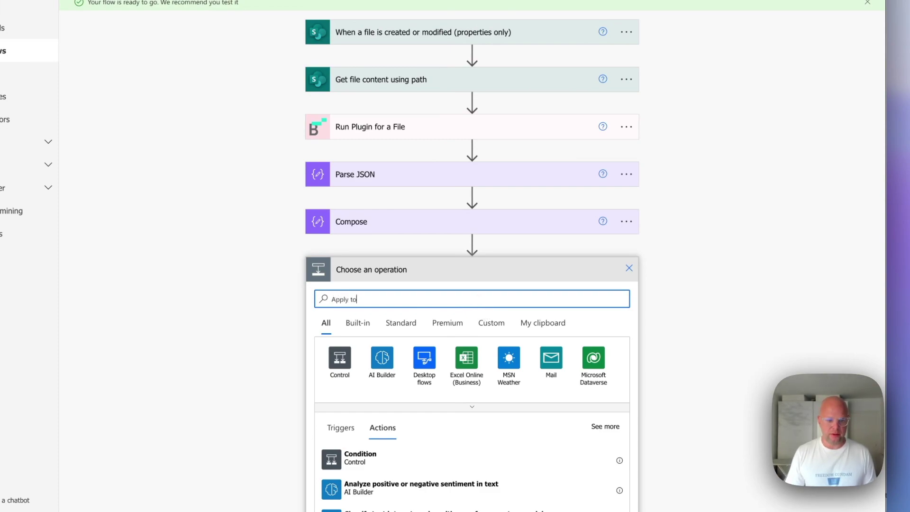
type(" each")
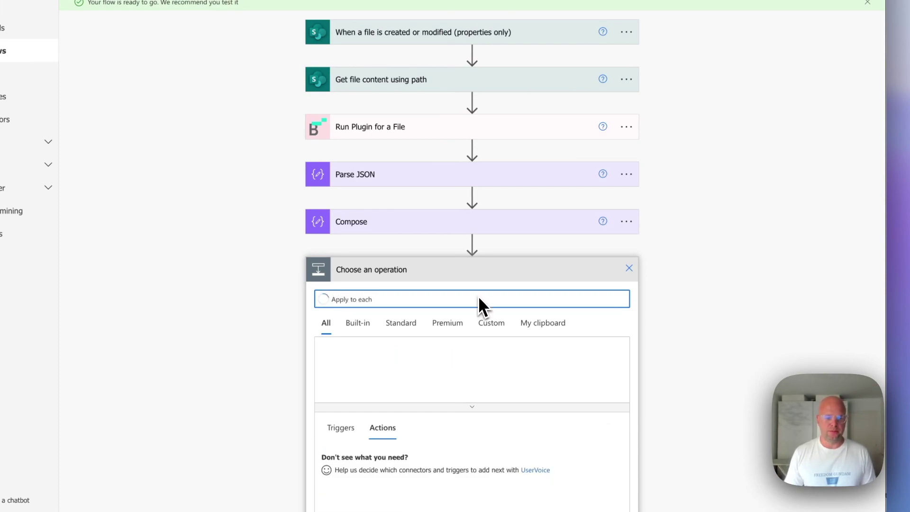
scroll(479, 295, "down", 2)
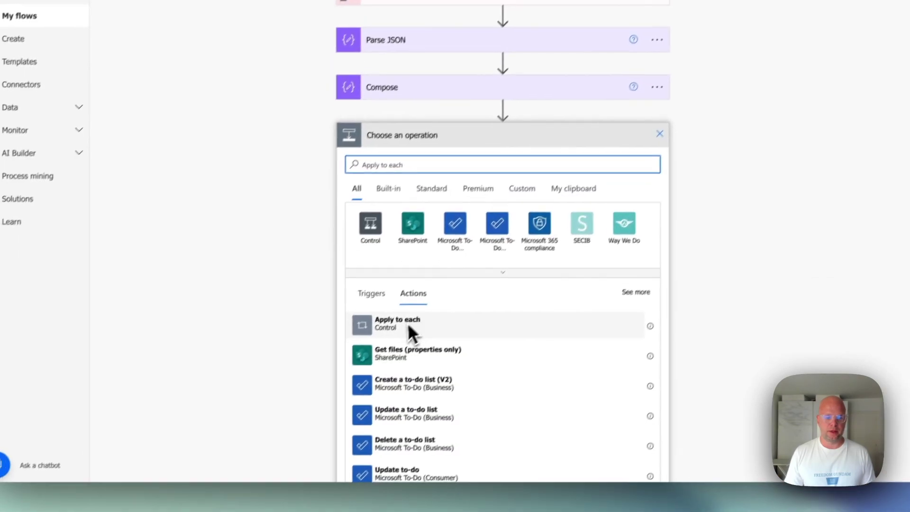
left_click(399, 325)
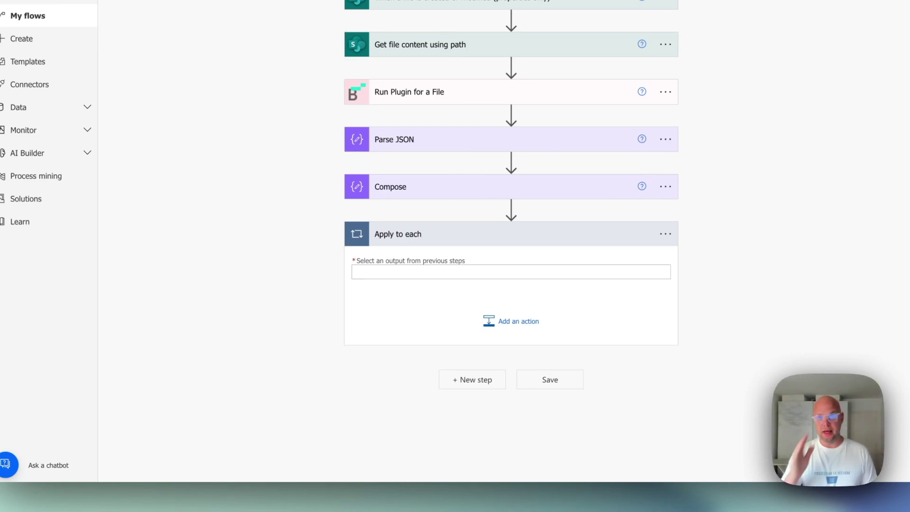
left_click(498, 273)
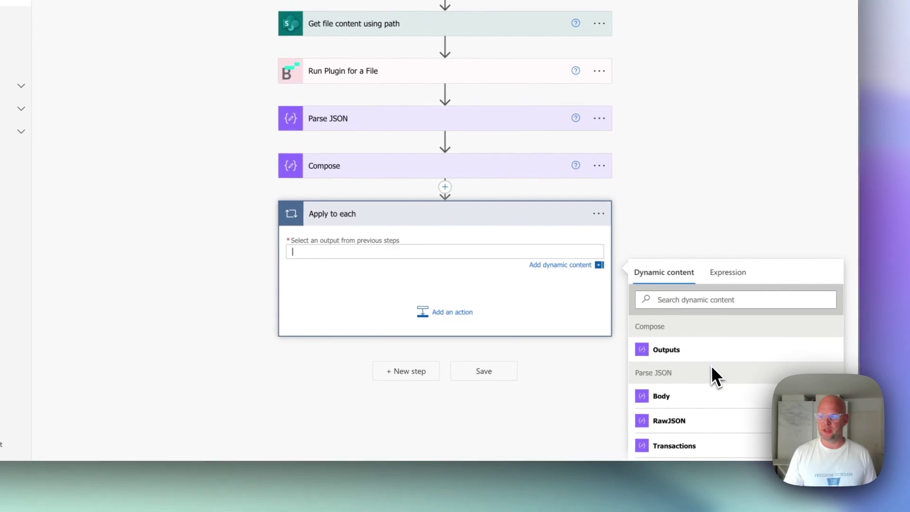
left_click(712, 359)
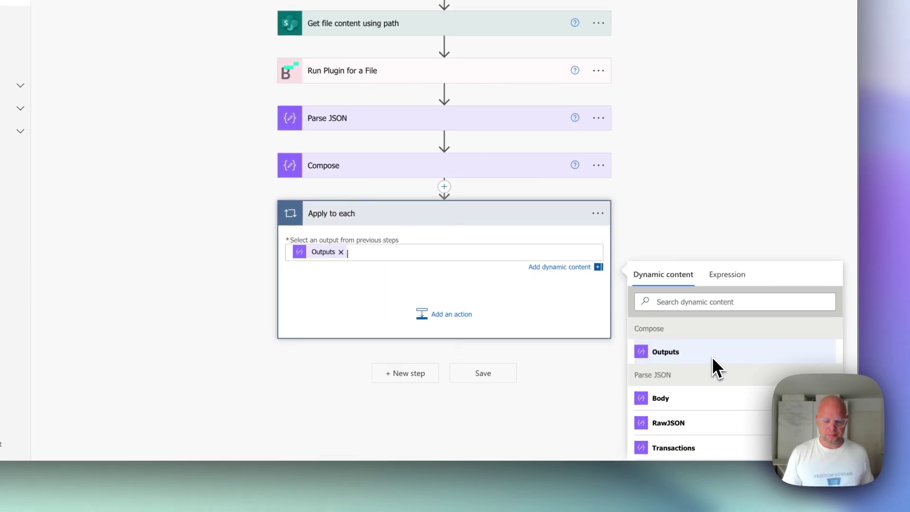
Step: Add a new action inside the loop, searching for 'com'
left_click(519, 294)
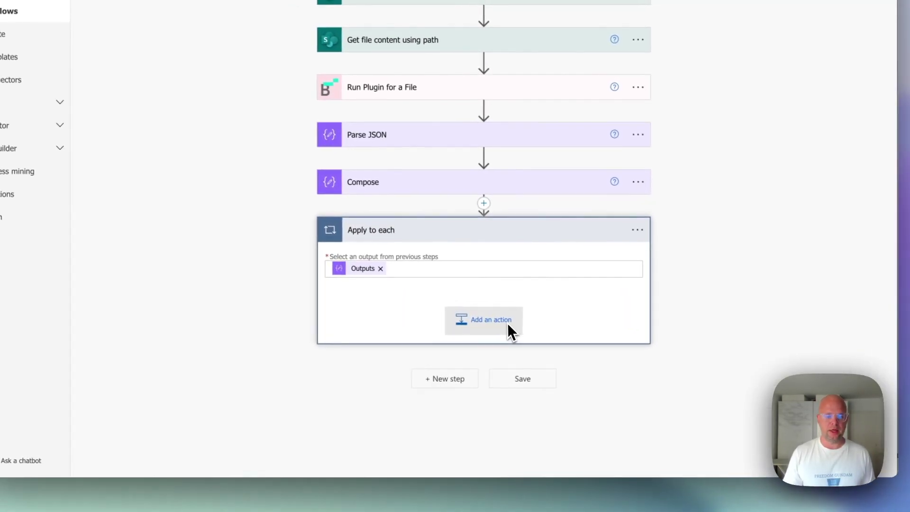
left_click(508, 325)
scroll(508, 270, "down", 1)
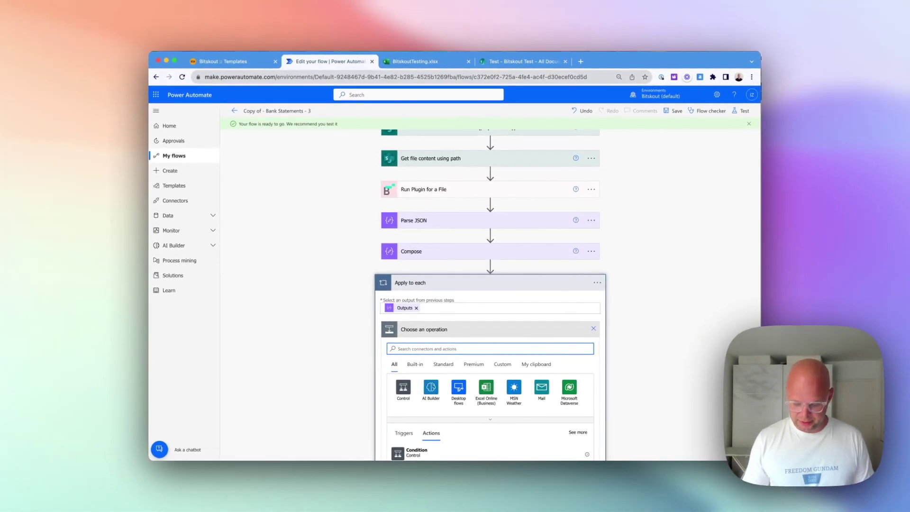
type("compose")
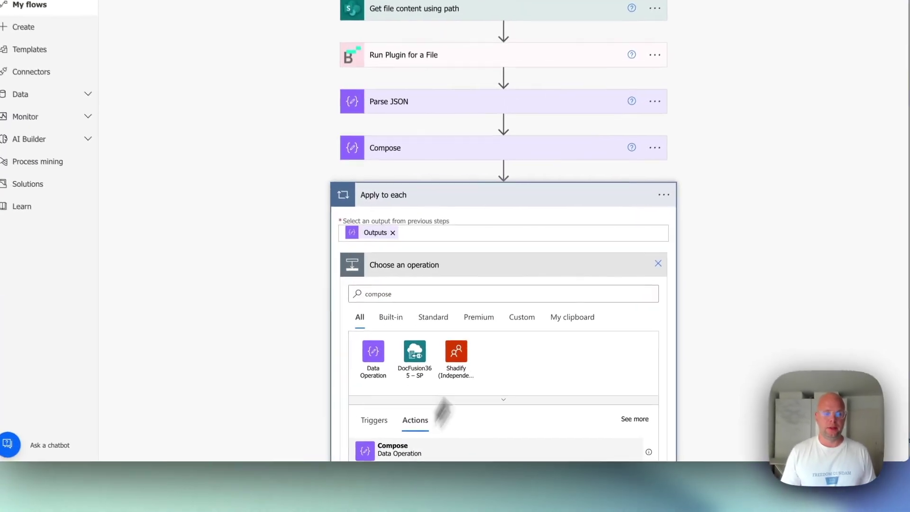
Step: Add Compose 2 inside the loop with input split(item(),';'), then save the flow
left_click(416, 452)
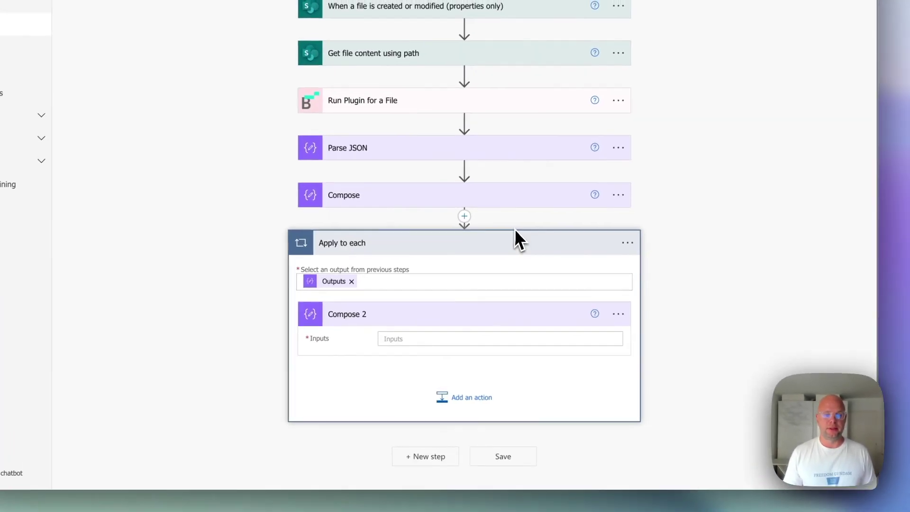
left_click(446, 343)
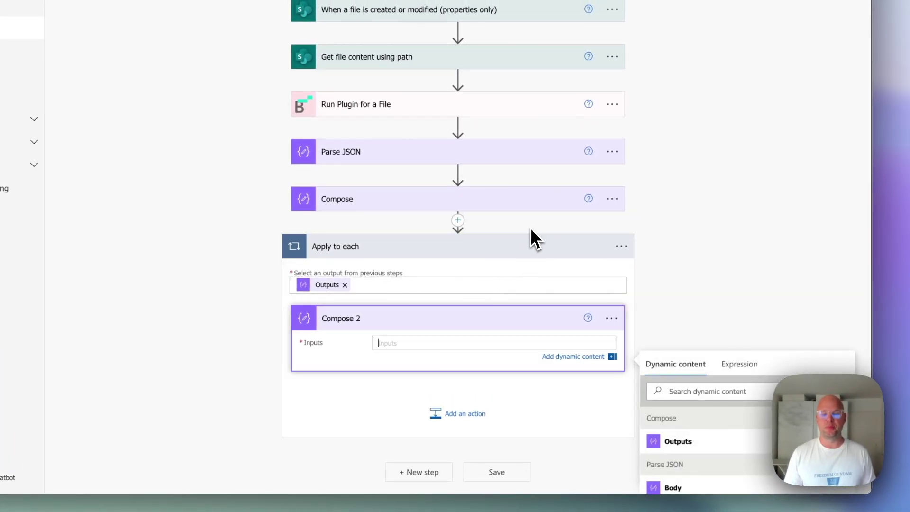
scroll(561, 322, "down", 2)
left_click(718, 294)
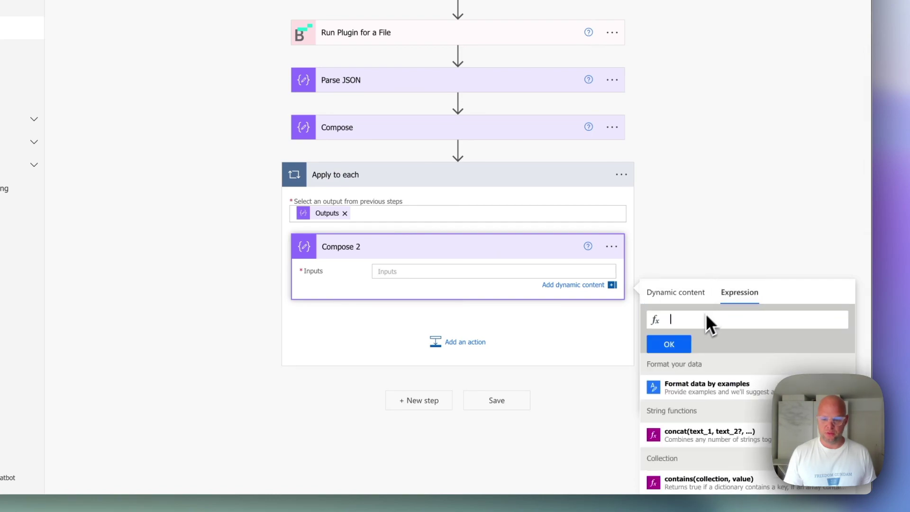
type("split")
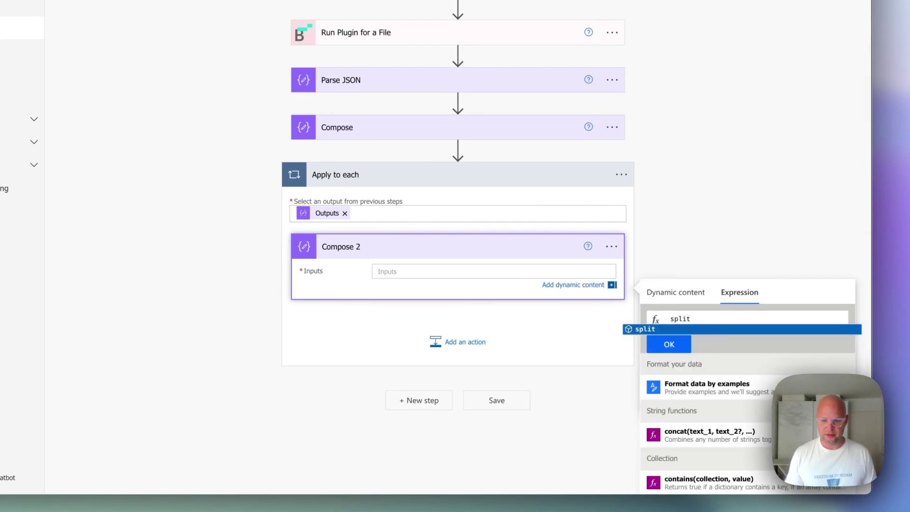
type("(")
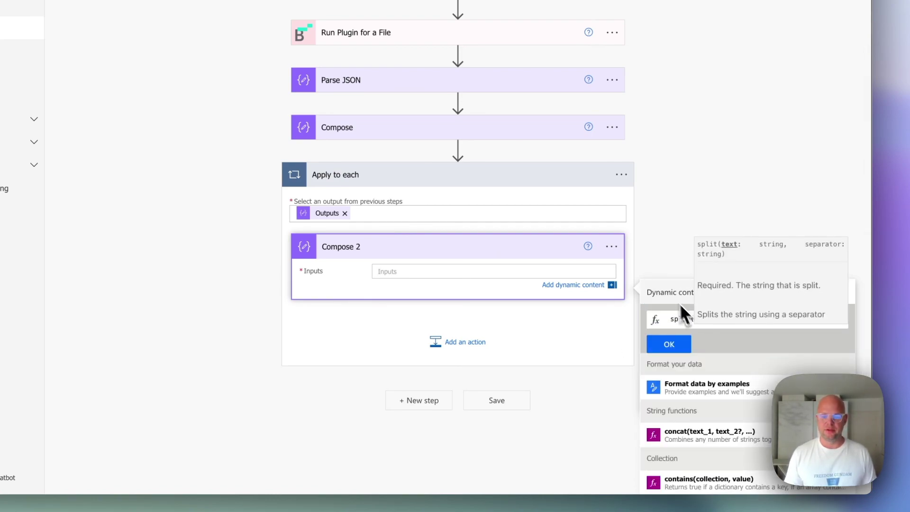
left_click(668, 293)
scroll(693, 334, "down", 1)
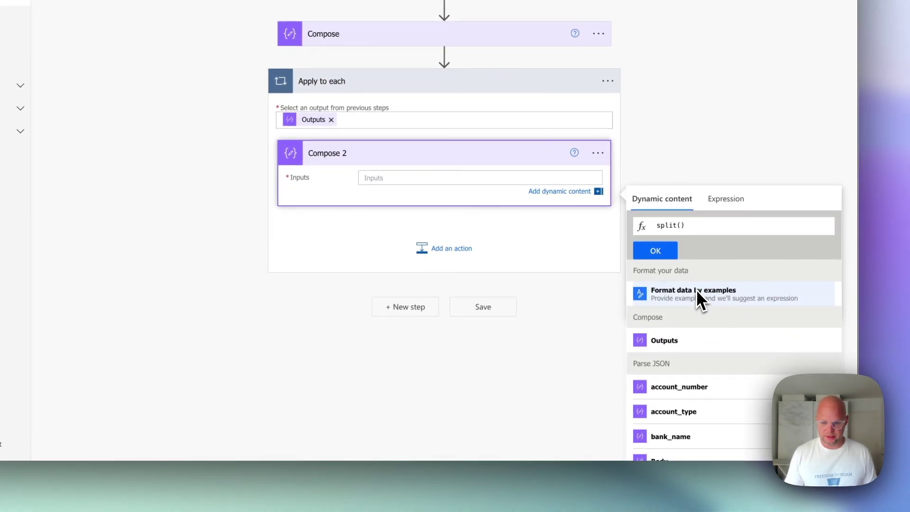
type("item(")
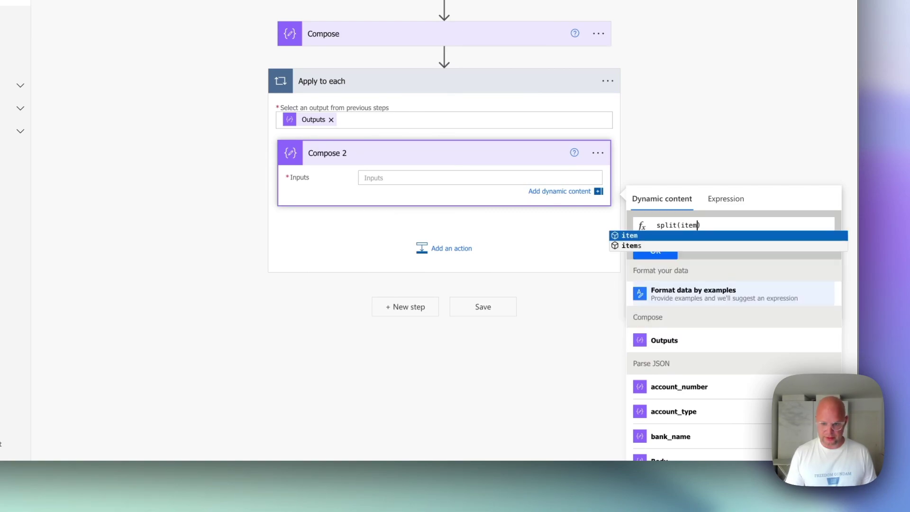
type("),")
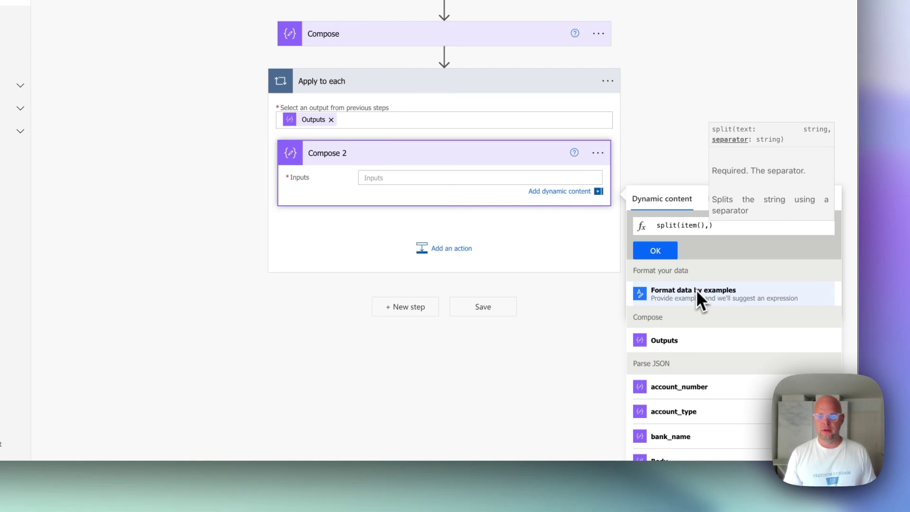
type("';")
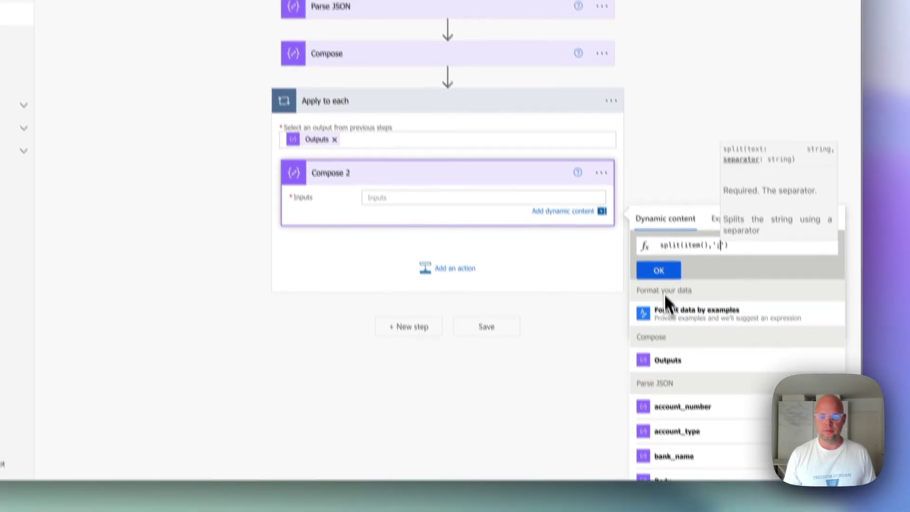
left_click(655, 250)
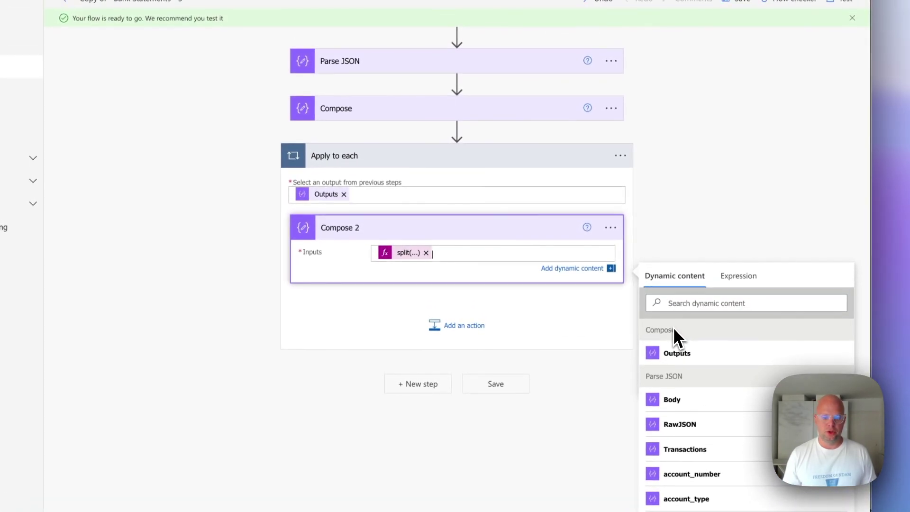
left_click(511, 382)
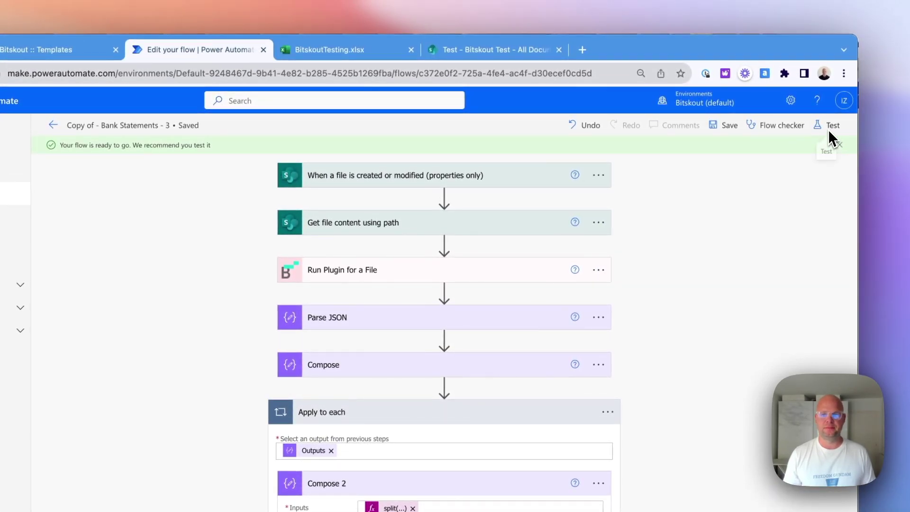
Step: Test the flow automatically using the recently used trigger
left_click(829, 120)
left_click(683, 183)
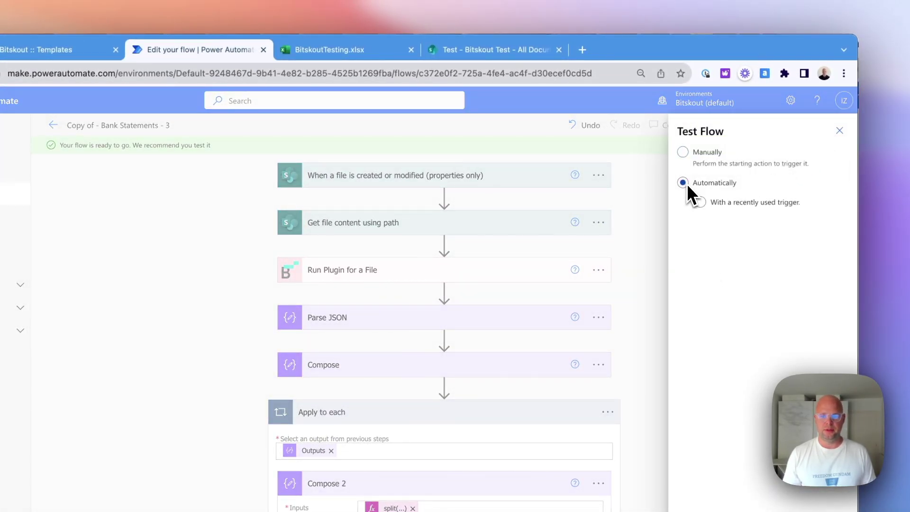
left_click(700, 201)
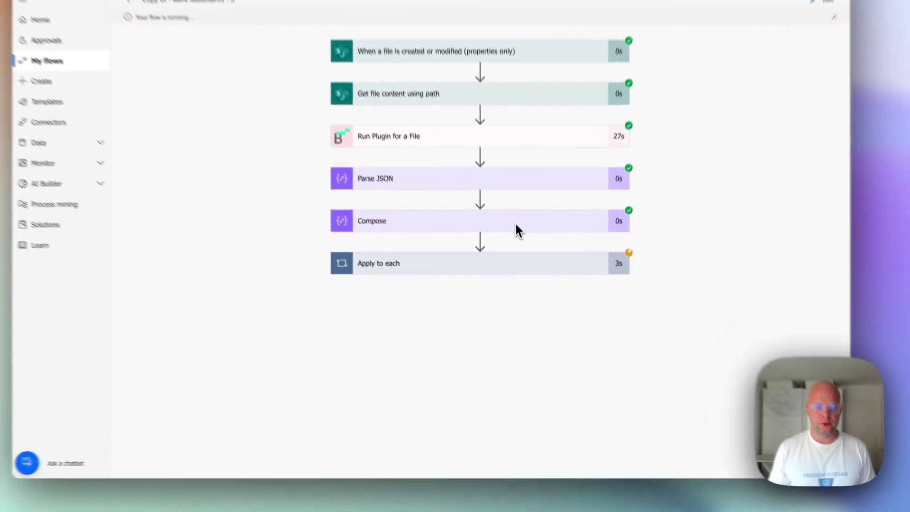
Step: Check the Compose output and first two loop iterations' split values, then reopen the flow for editing
left_click(515, 275)
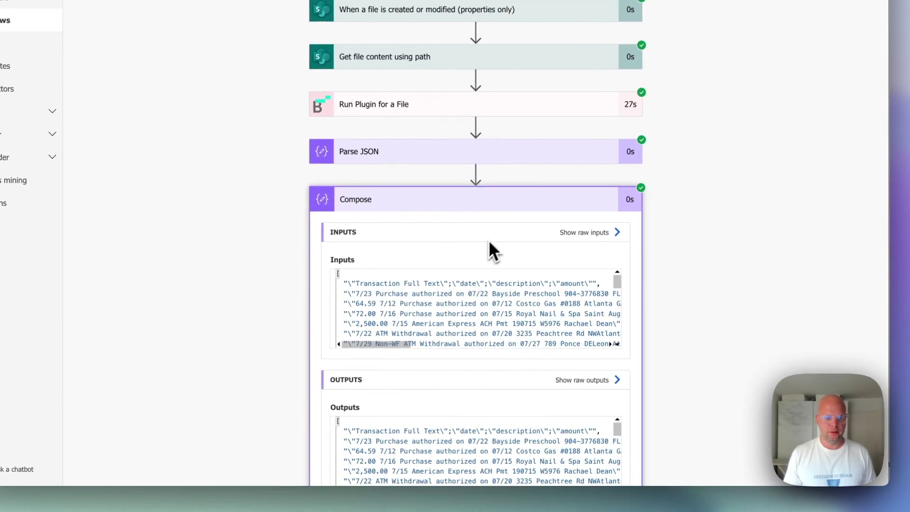
scroll(488, 235, "down", 4)
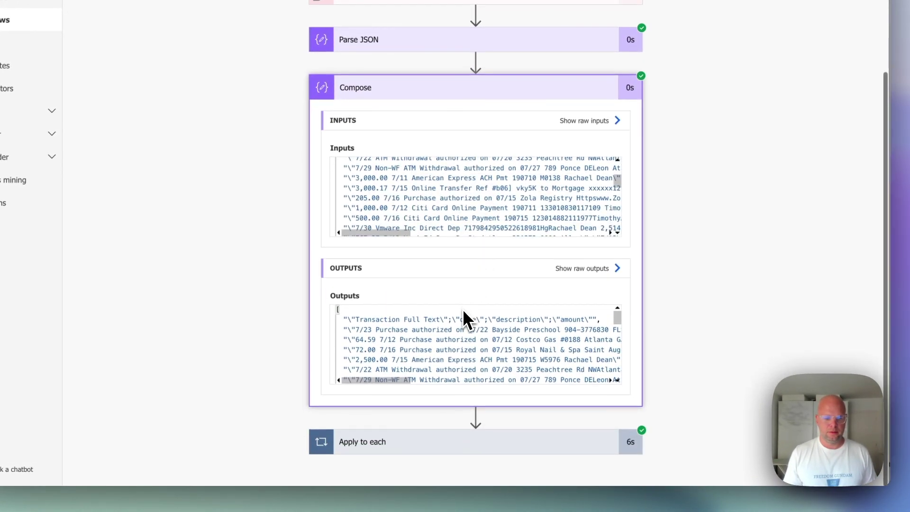
scroll(489, 350, "down", 6)
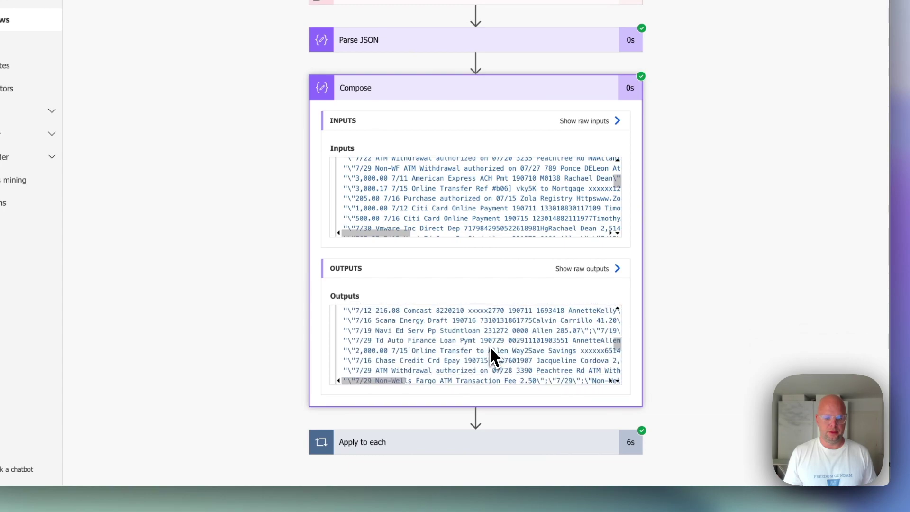
scroll(545, 234, "down", 5)
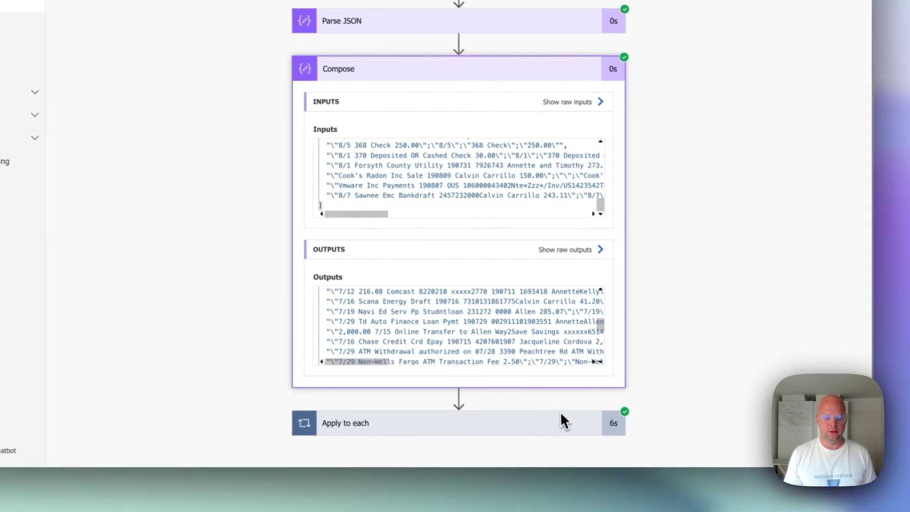
left_click(573, 440)
scroll(701, 208, "down", 4)
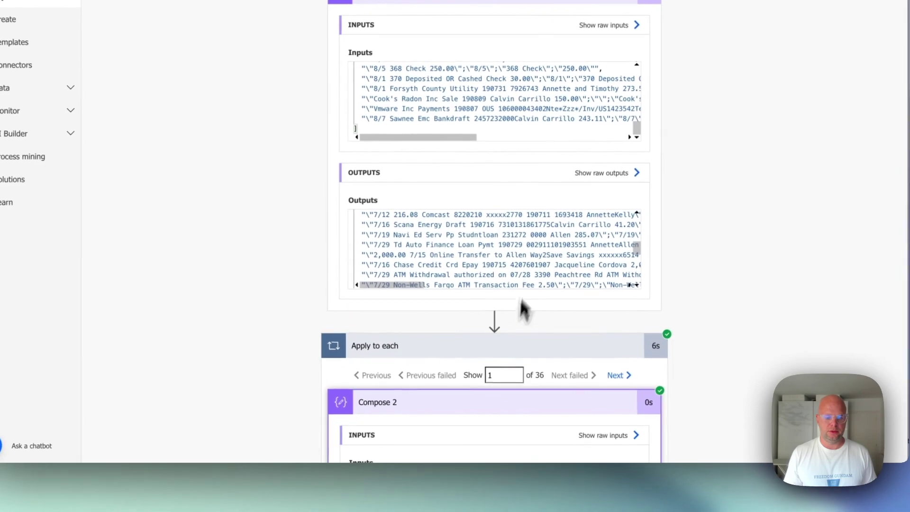
scroll(533, 274, "down", 5)
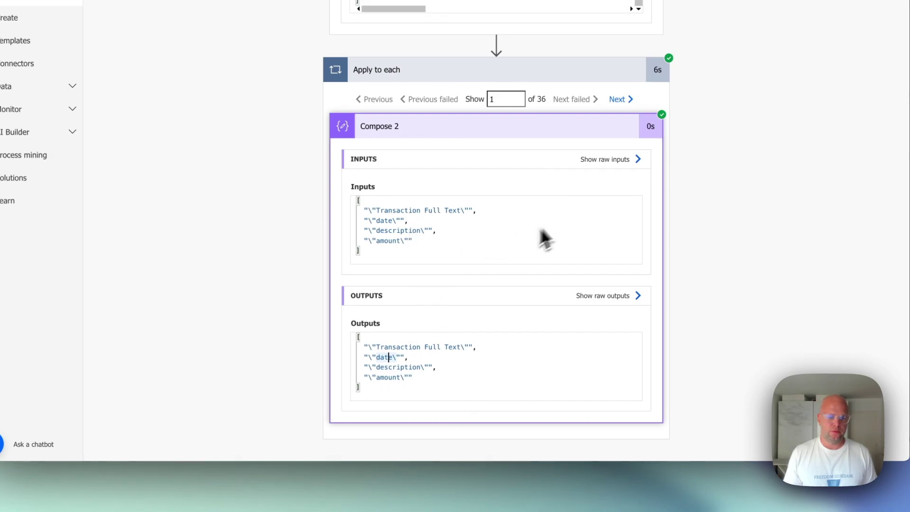
scroll(450, 262, "up", 1)
left_click_drag(439, 264, 342, 212)
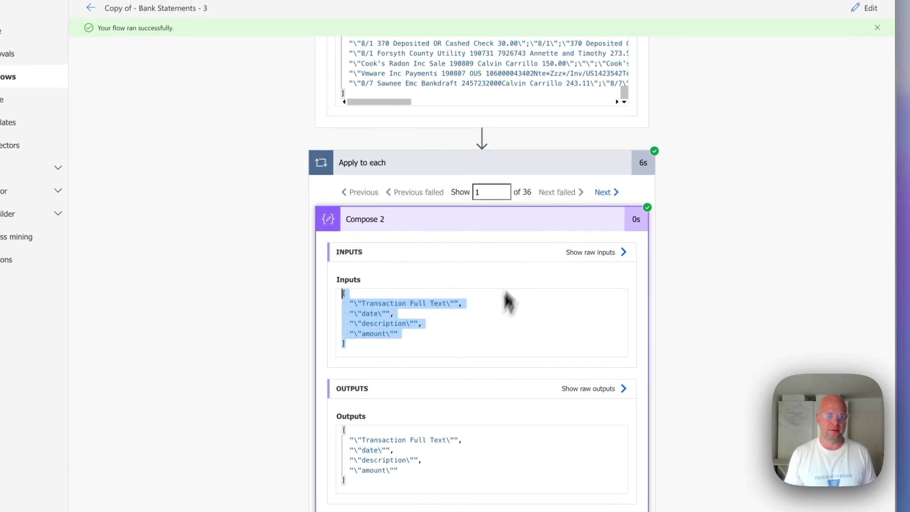
left_click(599, 193)
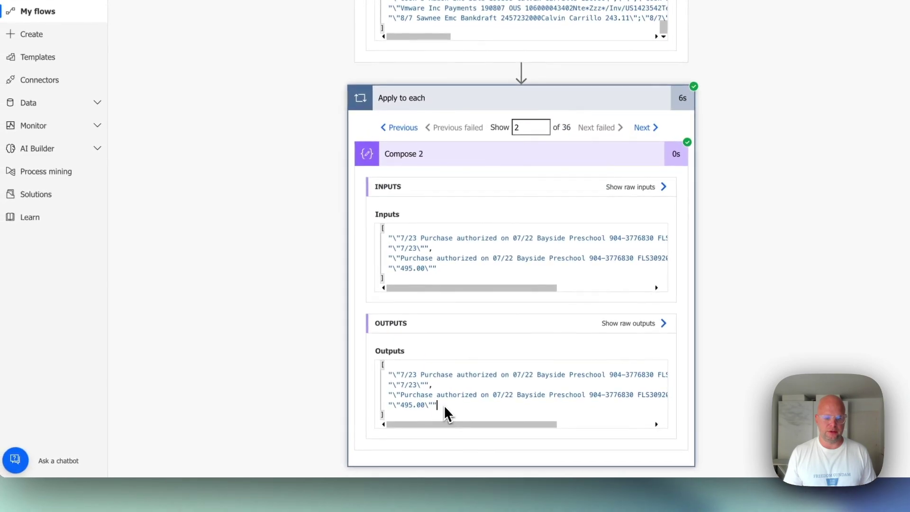
left_click_drag(437, 407, 375, 373)
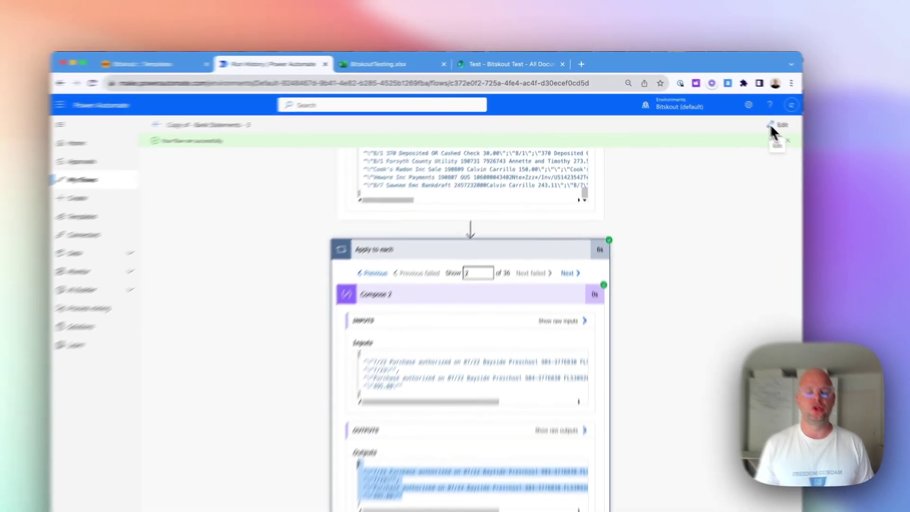
left_click(737, 111)
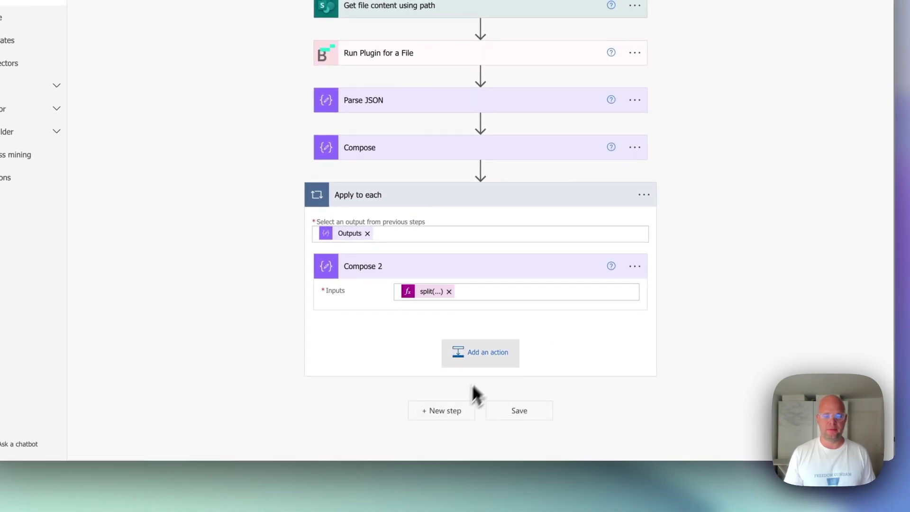
Step: Add an Excel Online (Business) 'Add a row into a table' action inside the loop
left_click(491, 354)
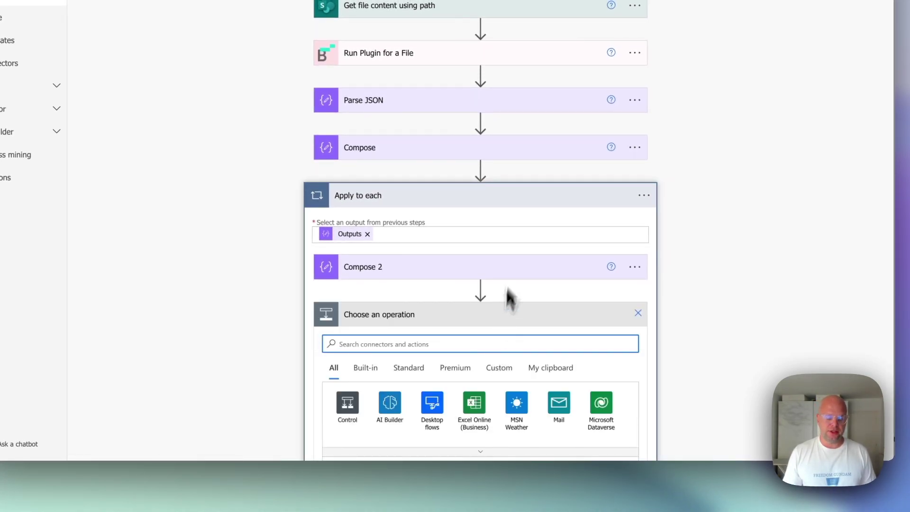
scroll(512, 260, "down", 4)
left_click(476, 220)
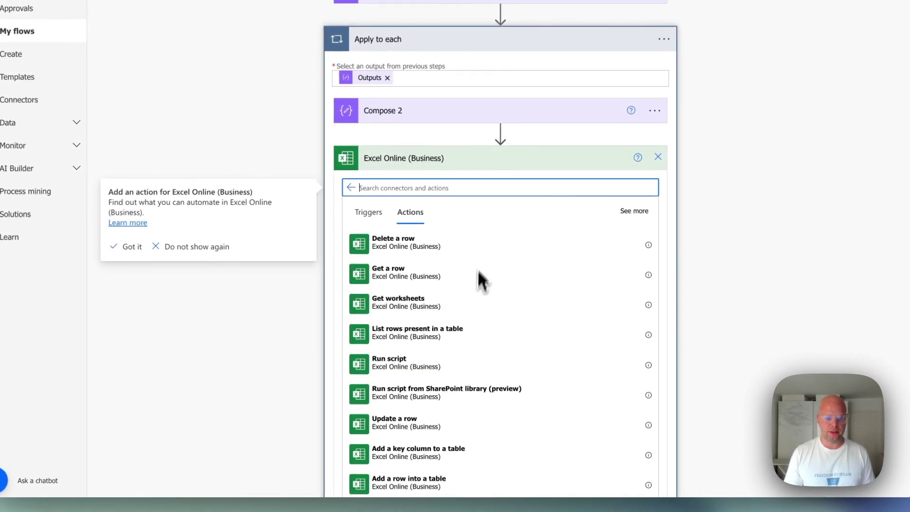
type("sp")
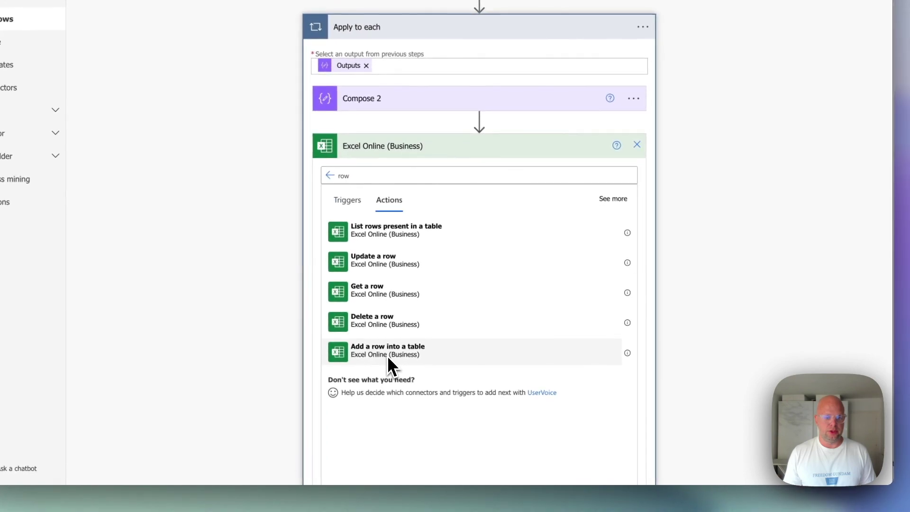
left_click(409, 369)
Step: Target OneDrive for Business, library OneDrive, file /BitskoutTesting.xlsx, table Table1, and show its column fields
left_click(623, 267)
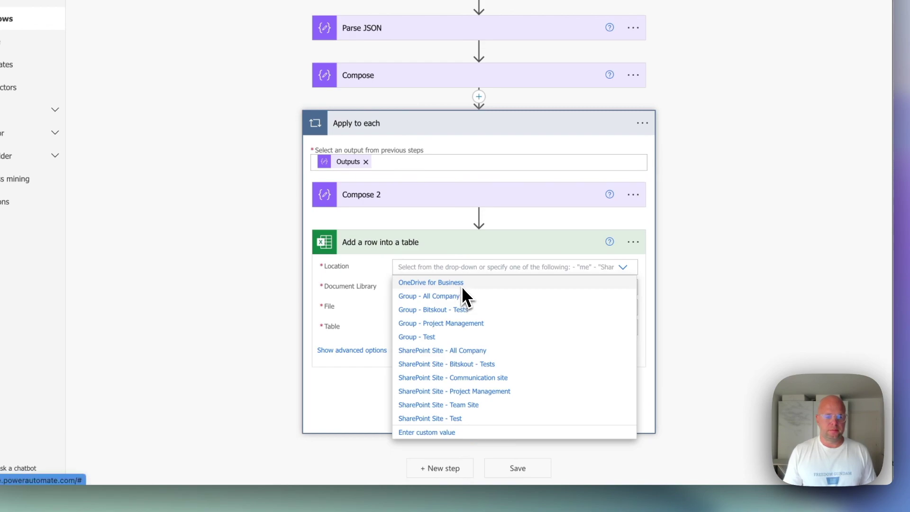
left_click(462, 286)
left_click(624, 289)
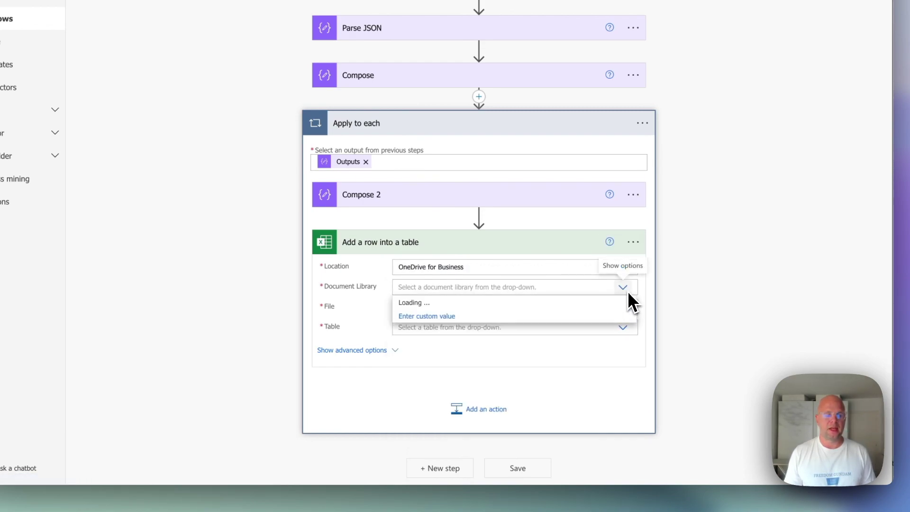
left_click(559, 304)
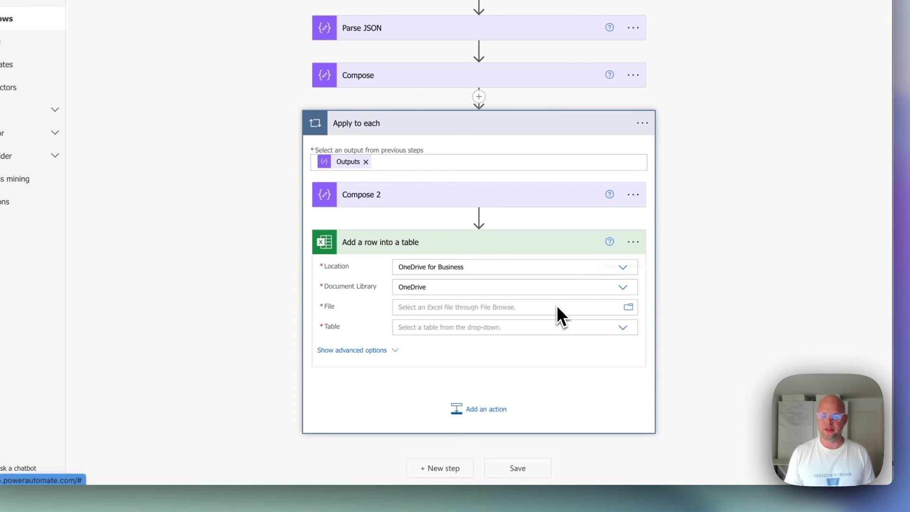
left_click(627, 306)
scroll(714, 144, "up", 2)
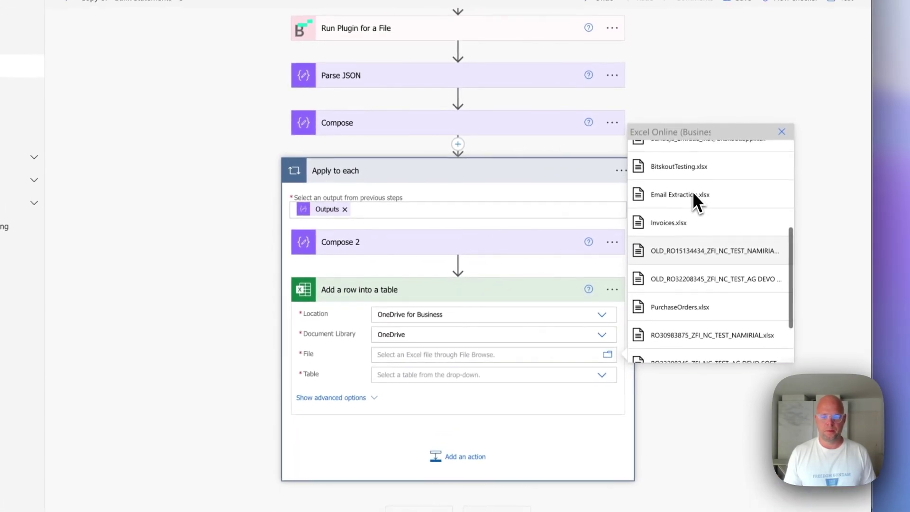
left_click(690, 169)
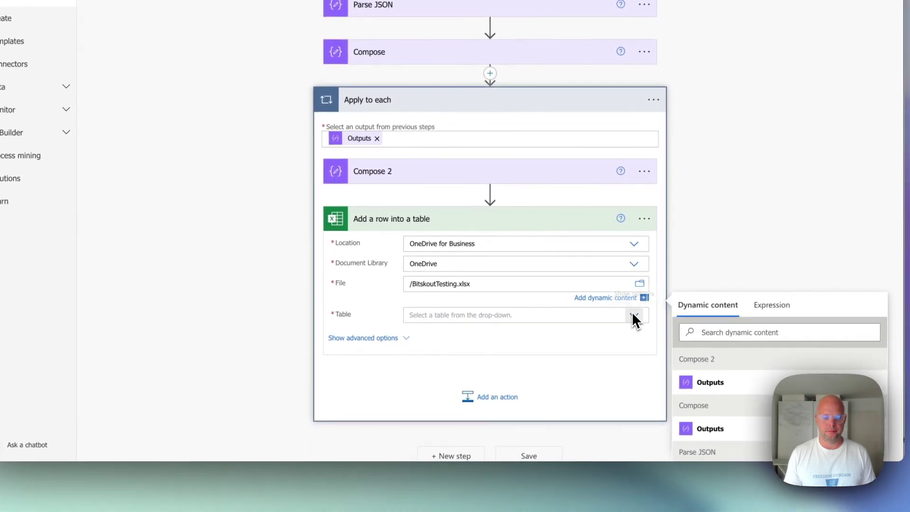
left_click(634, 314)
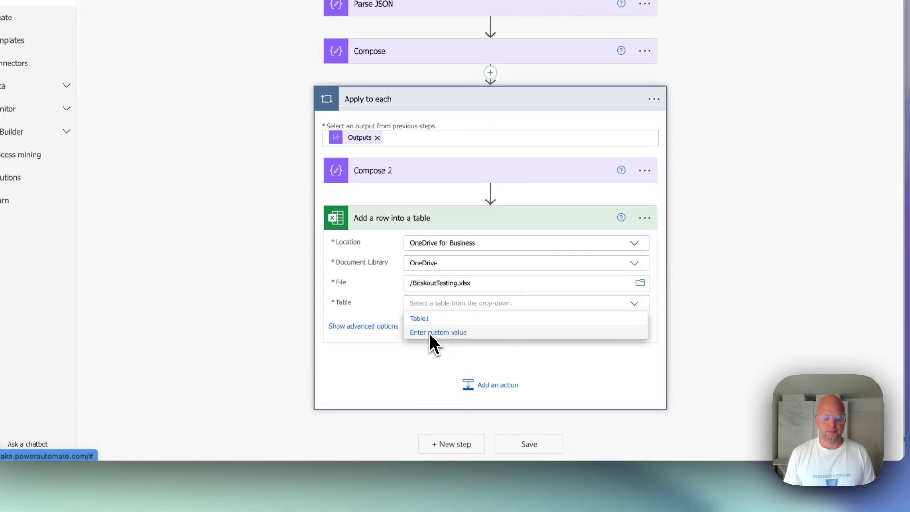
left_click(439, 322)
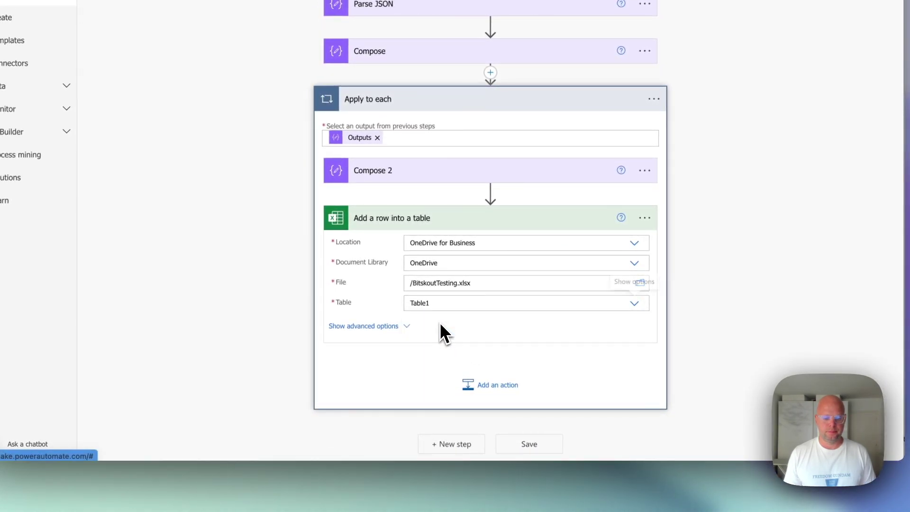
left_click(382, 327)
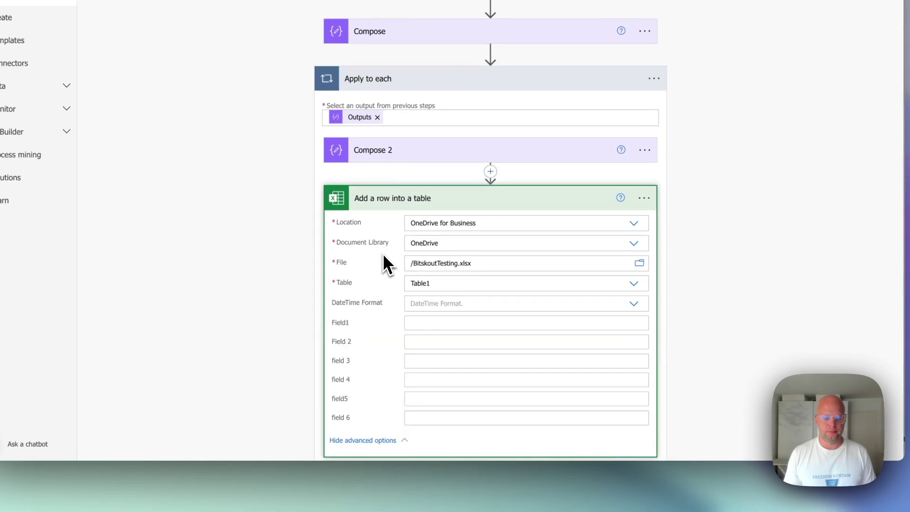
scroll(384, 258, "down", 2)
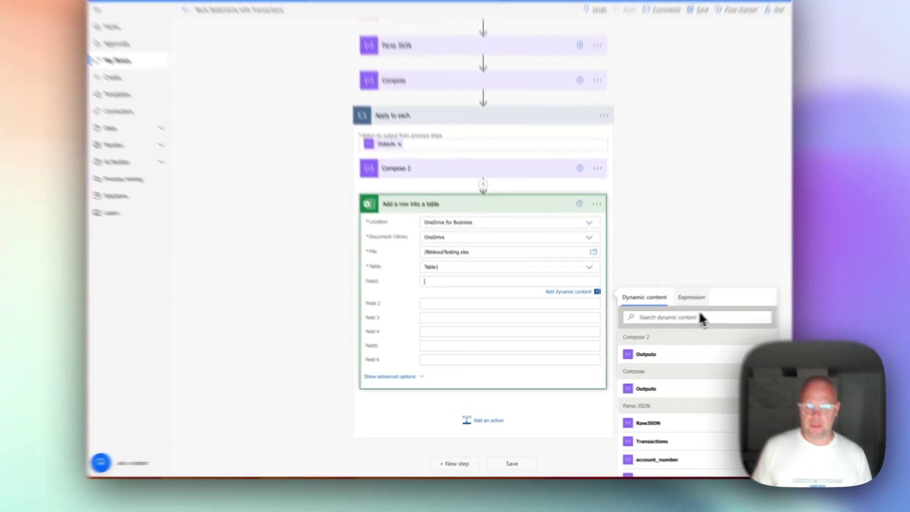
Step: Enter the expression outputs('Compose_2')?[0] as Field1's value
left_click(663, 312)
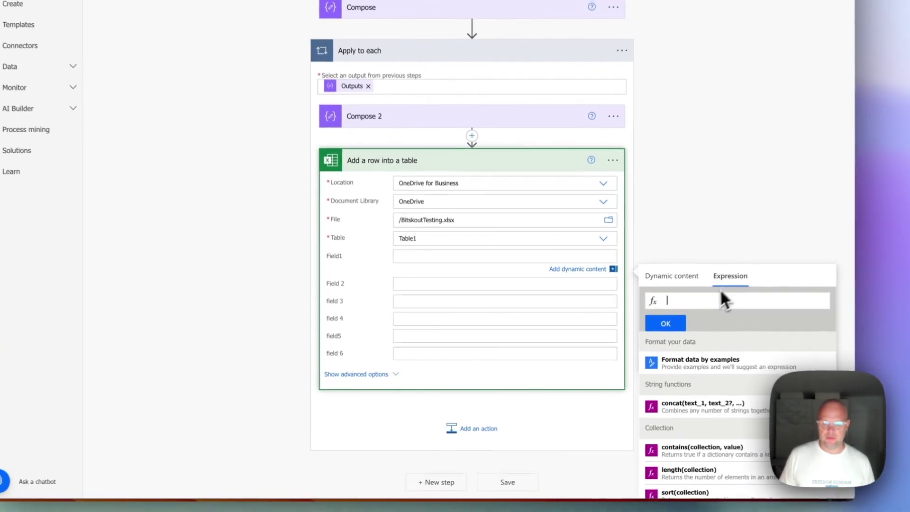
type("output")
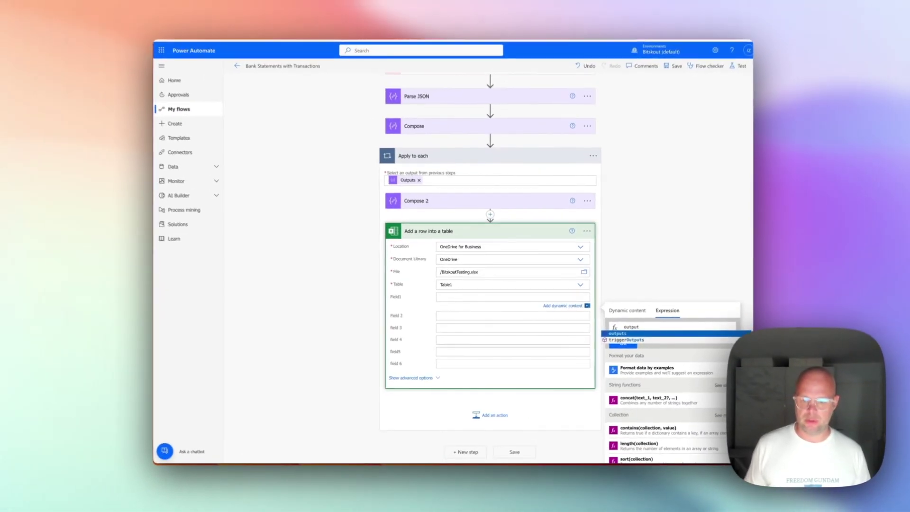
key("Tab")
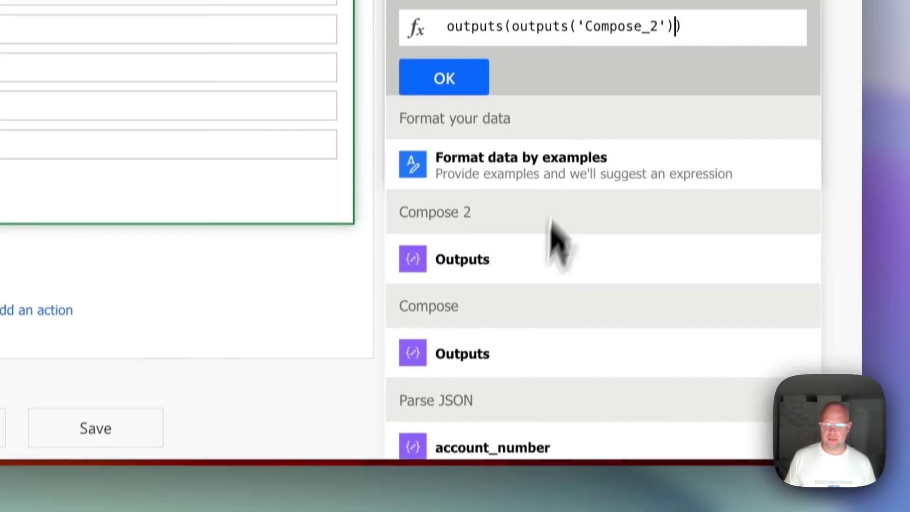
left_click(512, 31)
key("BackSpace")
key("BackSpace")
key("BackSpace")
key("BackSpace")
key("BackSpace")
key("BackSpace")
key("BackSpace")
key("BackSpace")
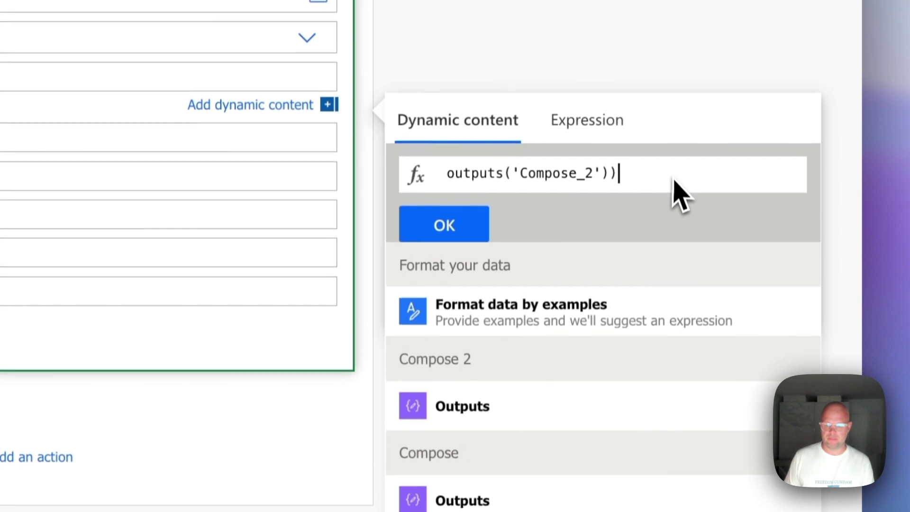
left_click(673, 133)
key("BackSpace")
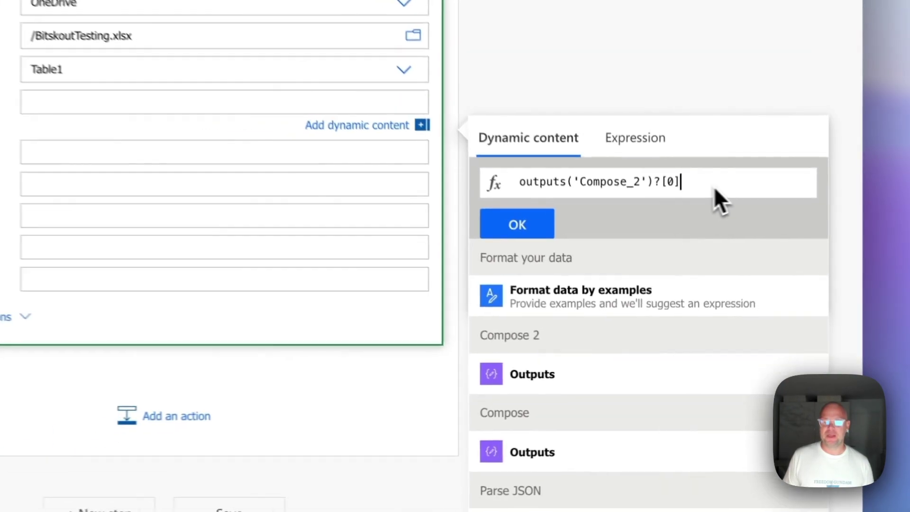
left_click_drag(678, 197, 446, 192)
key("ctrl+c")
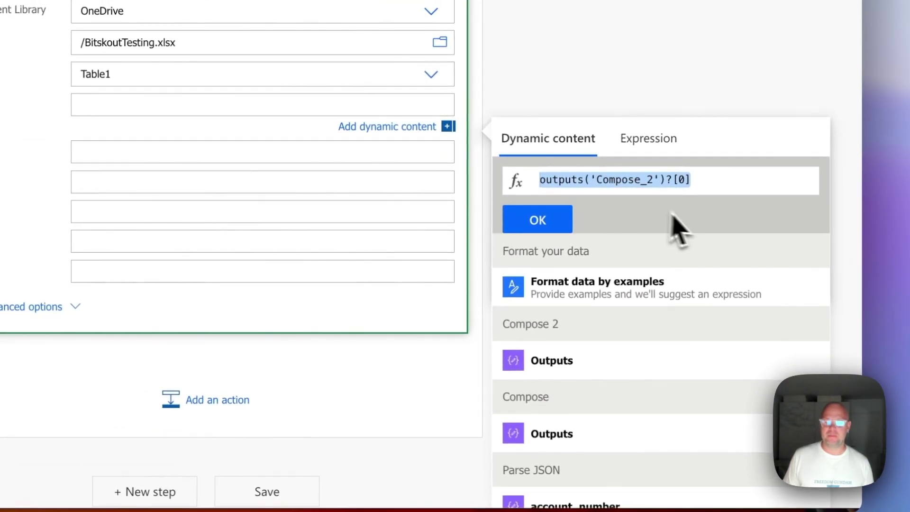
left_click(564, 226)
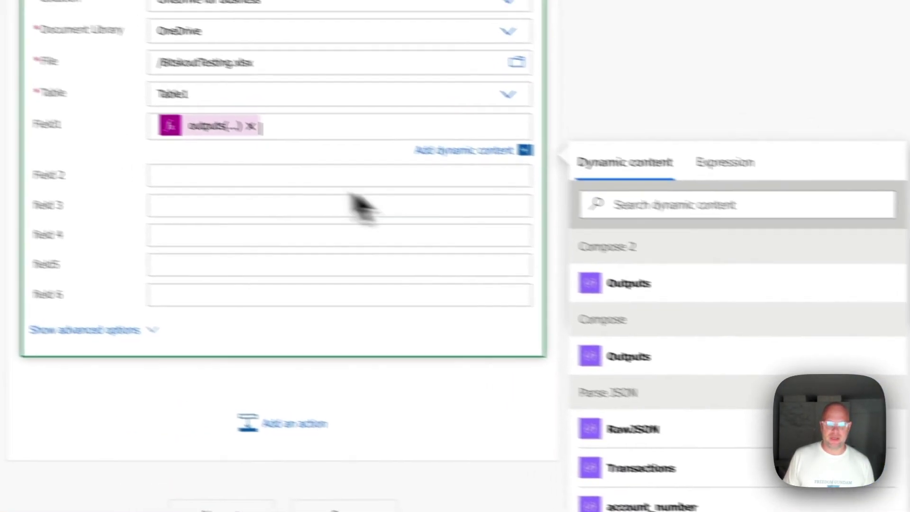
Step: Fill Field 2 with the pasted Compose 2 item expression
left_click(270, 178)
key("ctrl+v")
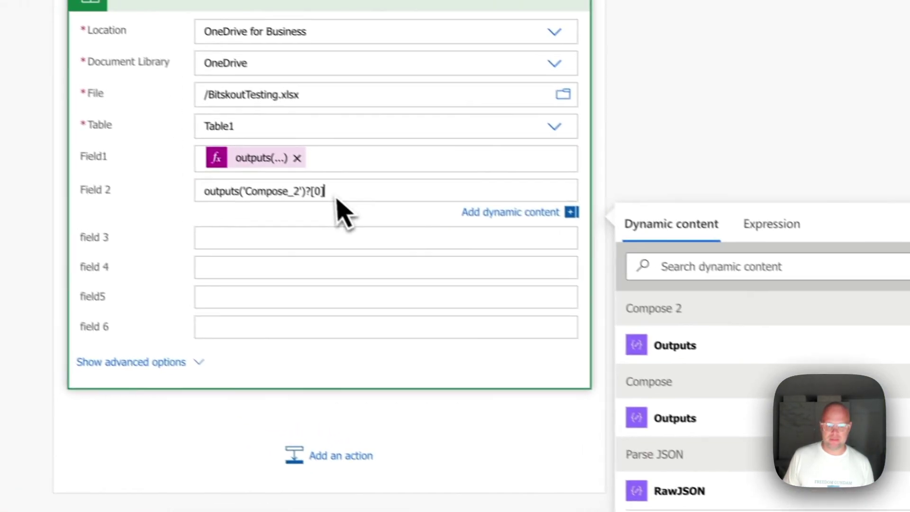
key("ctrl+z")
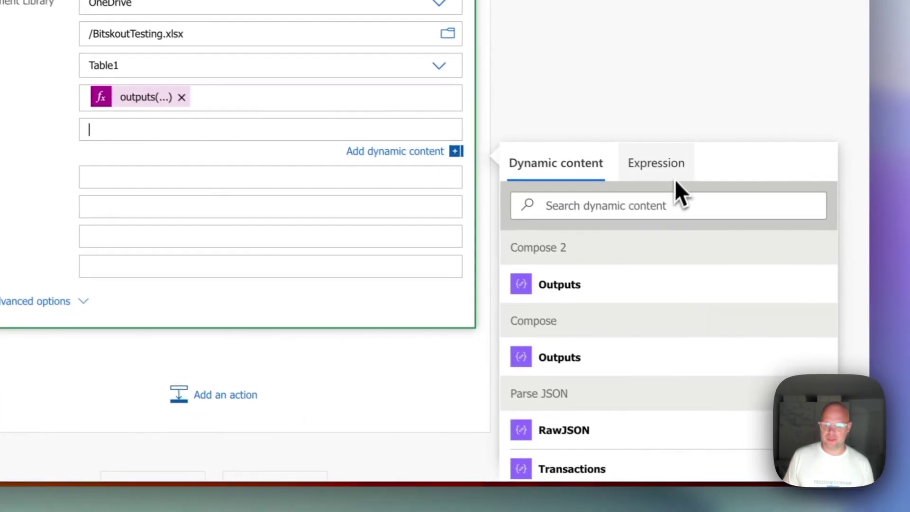
left_click(796, 229)
key("ctrl+v")
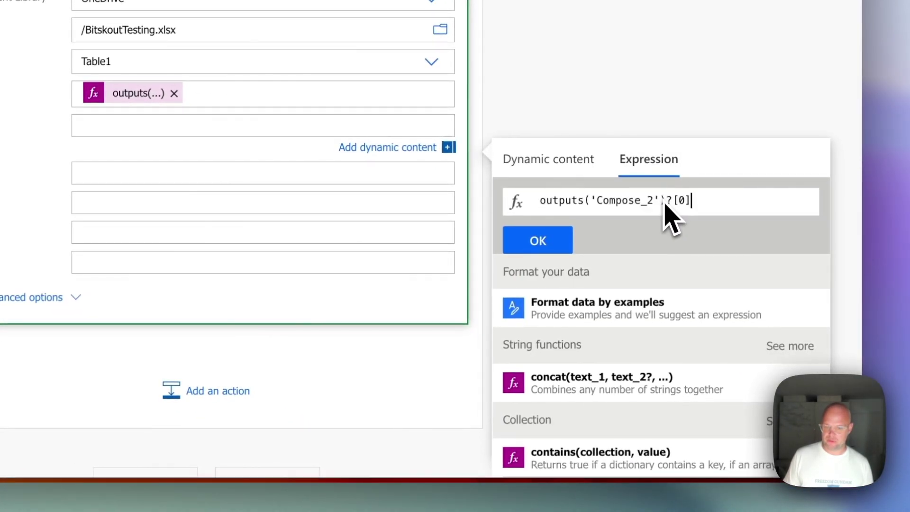
left_click(564, 242)
Step: Set field 3 to the Compose 2 expression with index 2
key("Tab")
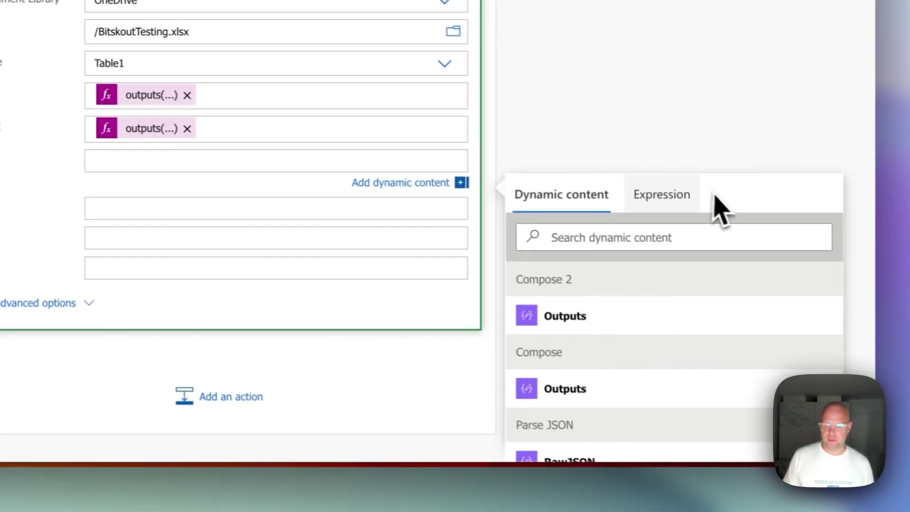
left_click(725, 202)
key("ctrl+v")
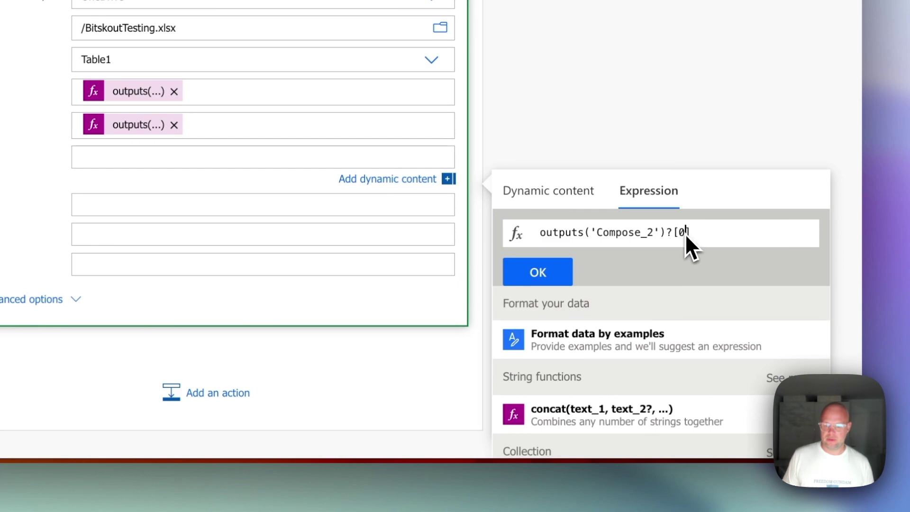
key("BackSpace")
type("2")
left_click(569, 271)
Step: Set field 4 to the Compose 2 expression with index 3
key("Tab")
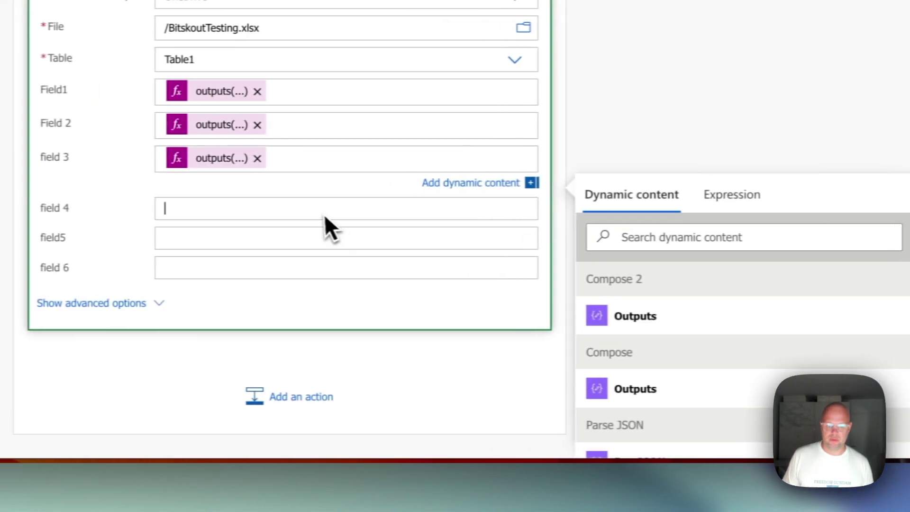
key("ctrl+v")
left_click(732, 241)
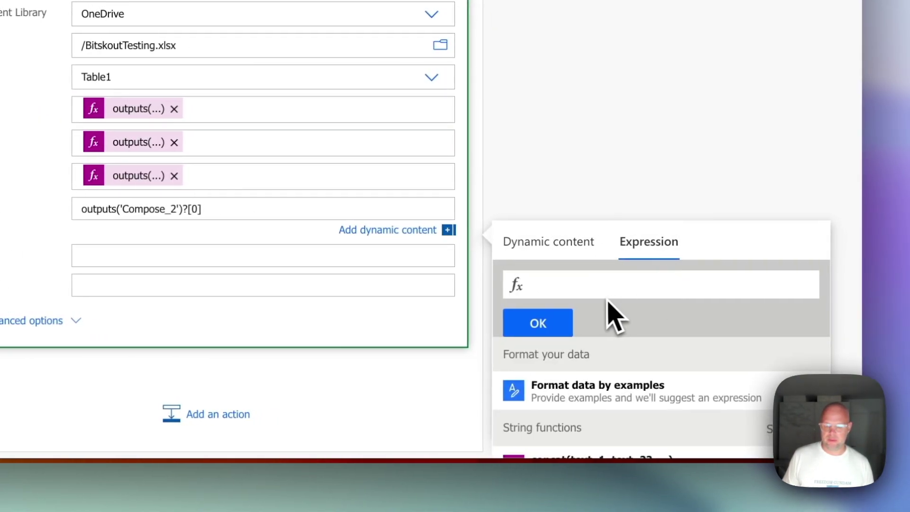
key("BackSpace")
type("3")
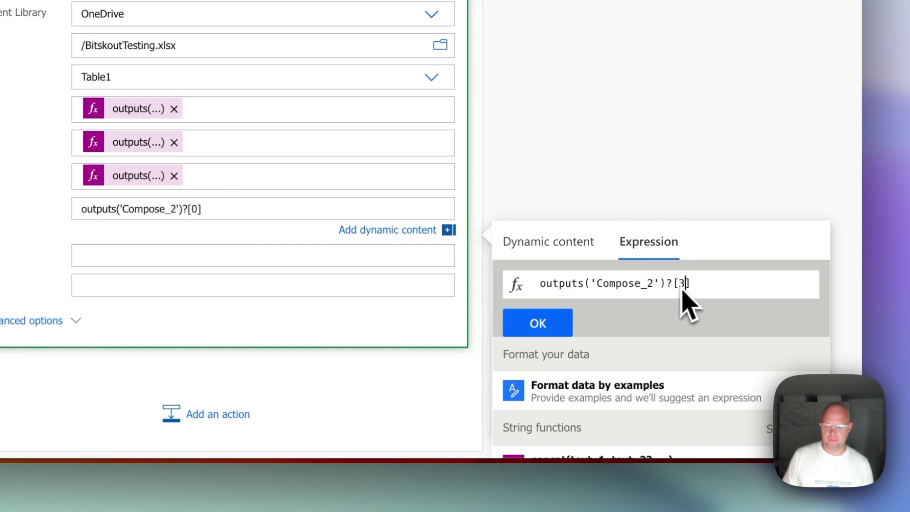
left_click(547, 325)
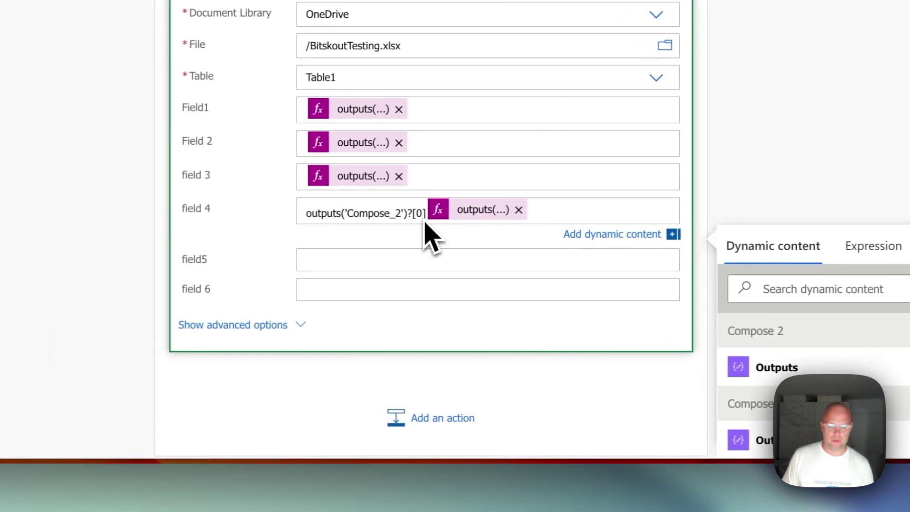
Step: Remove stray plain text from field 4, re-insert the Compose 2 expression, and finish the card
left_click_drag(391, 218, 237, 213)
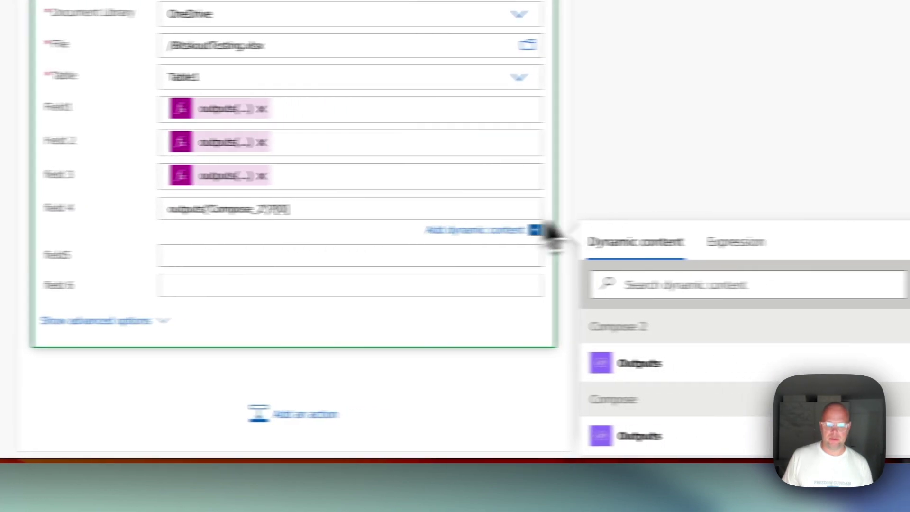
left_click_drag(493, 210, 374, 213)
key("BackSpace")
left_click(758, 246)
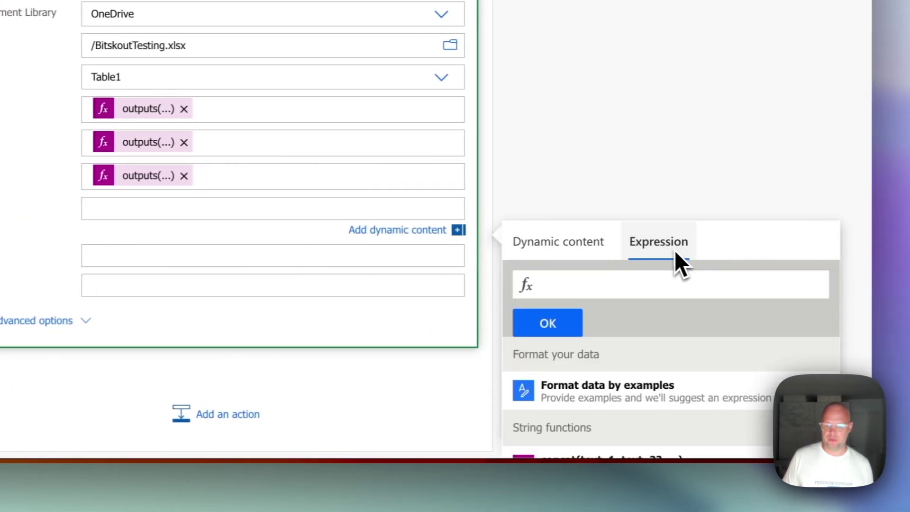
left_click(744, 284)
type("outputs('Compose 2')?[0]")
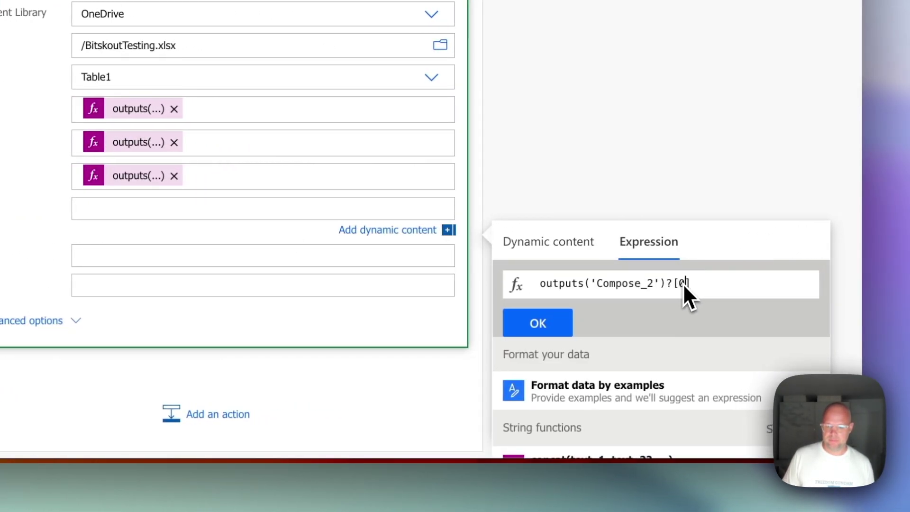
left_click(564, 329)
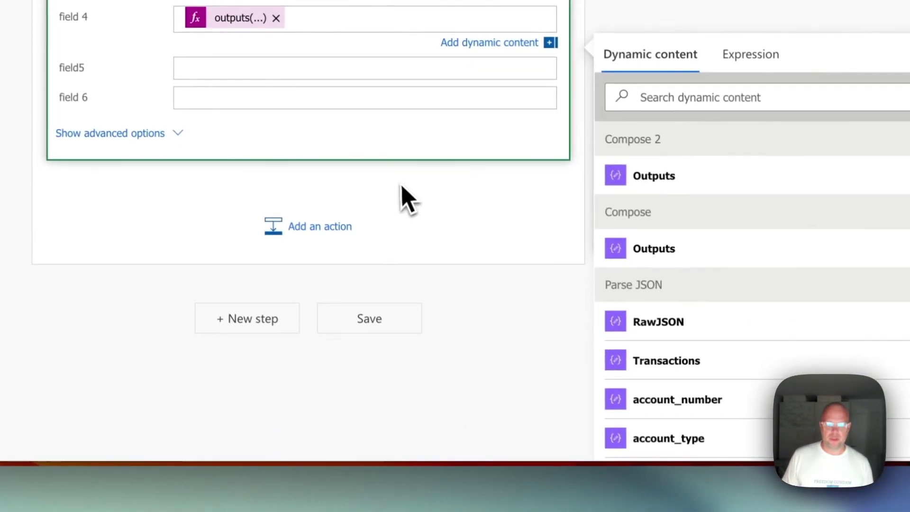
left_click(383, 478)
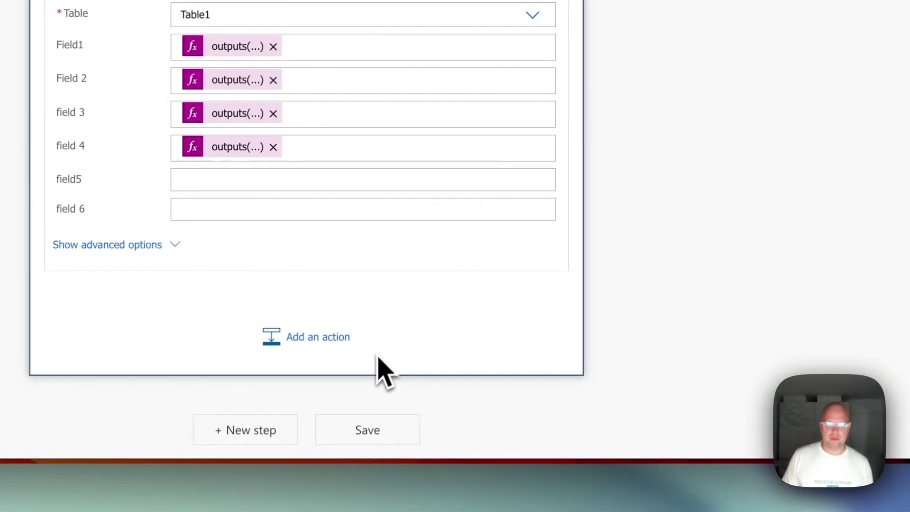
Step: Save the flow and start a test run with a recently used trigger
left_click(358, 430)
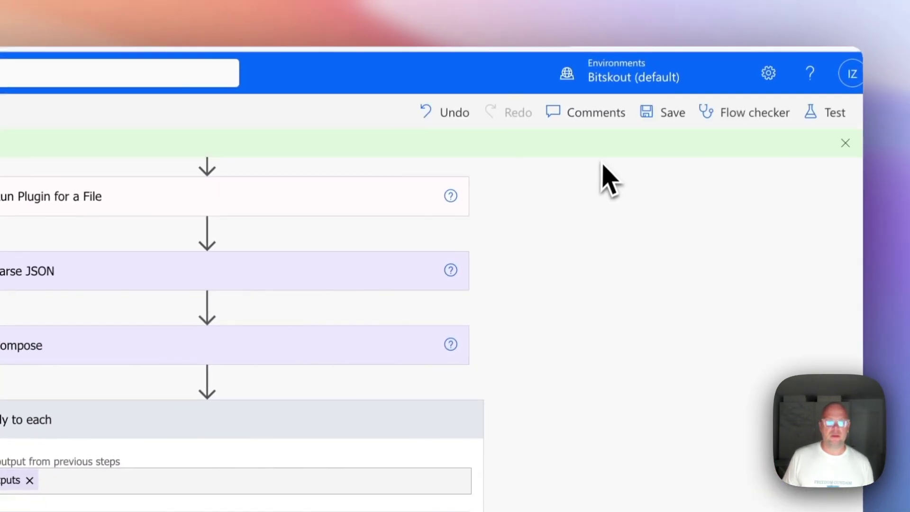
scroll(609, 180, "down", 1)
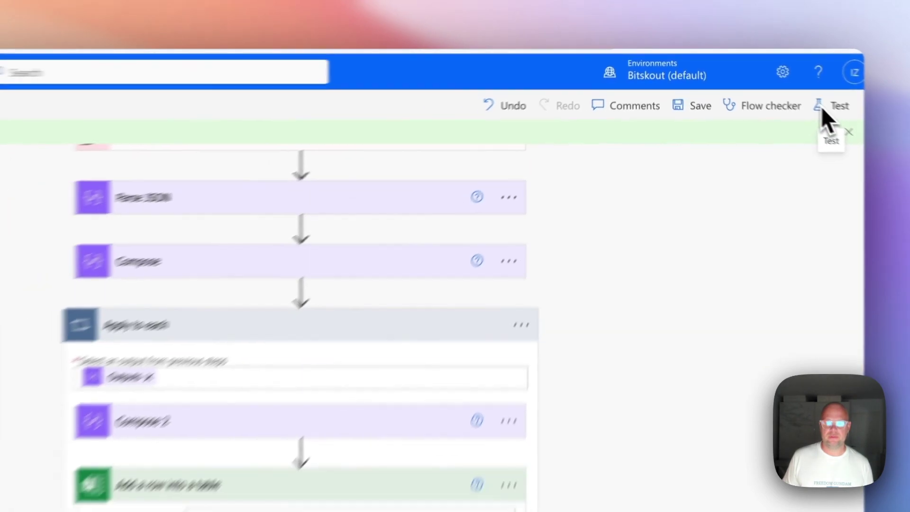
left_click(816, 117)
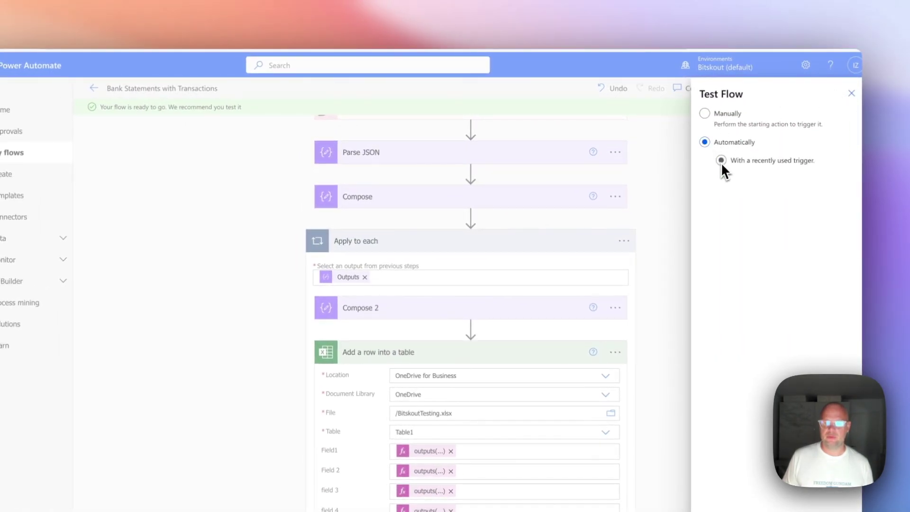
left_click(721, 161)
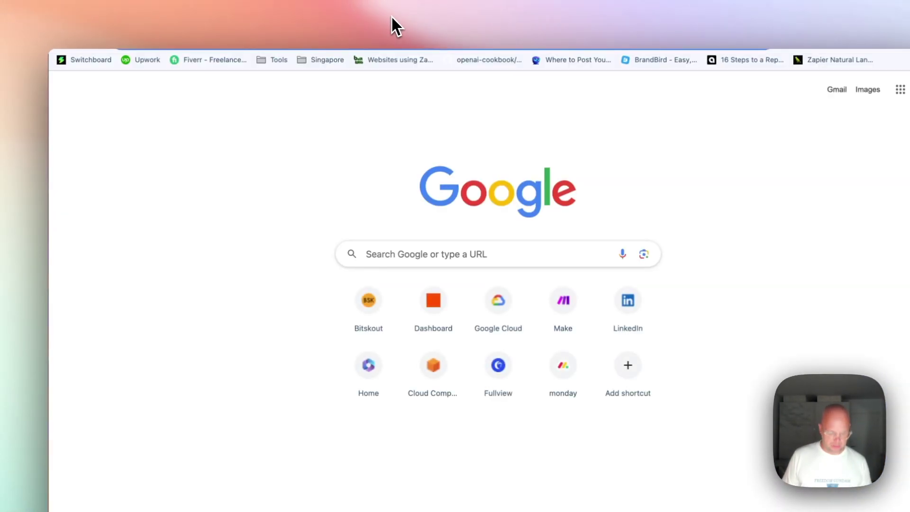
Step: Go to Excel for Microsoft 365 via the 'excel' address-bar suggestion
type("excel")
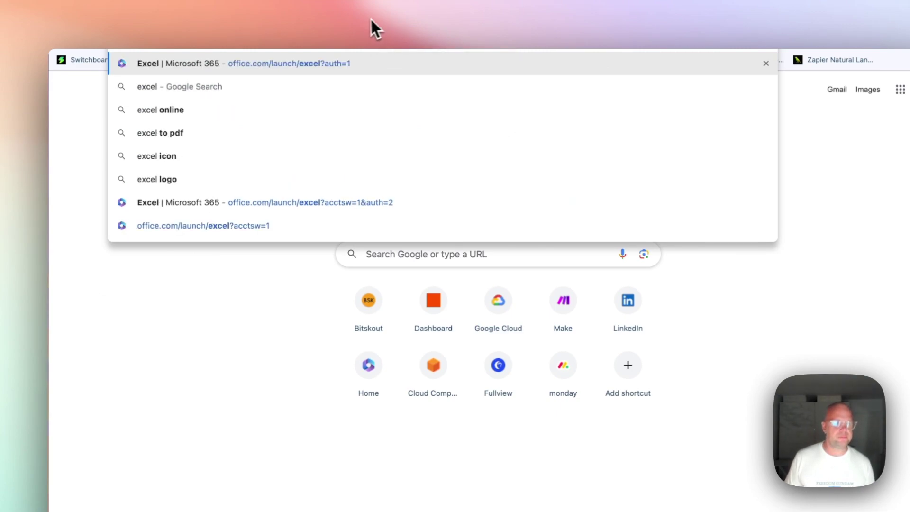
left_click(308, 65)
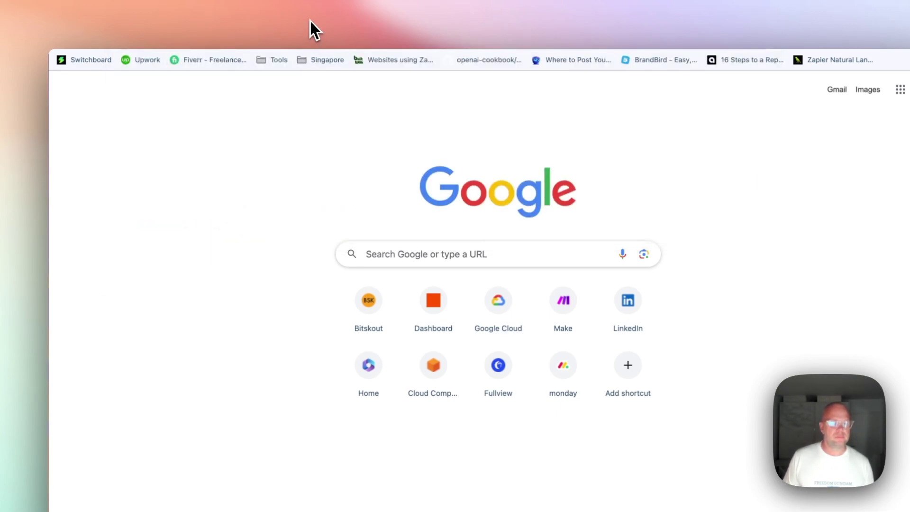
key("super+w")
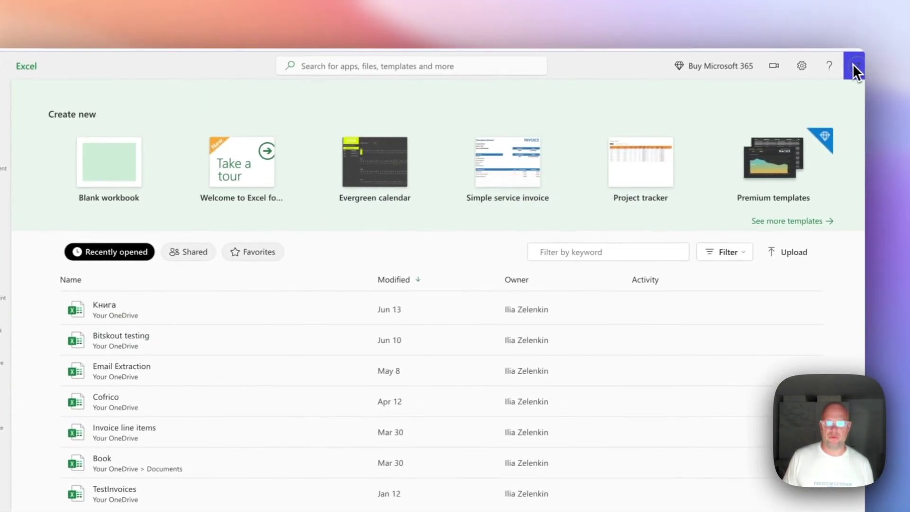
left_click(852, 65)
Step: Open the Bitskout testing workbook and clear the old values from table row 8
left_click(804, 196)
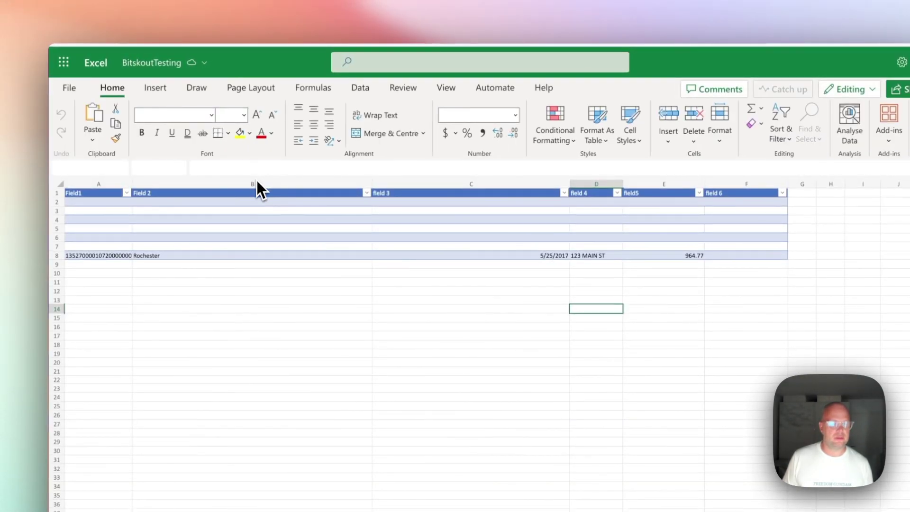
left_click(71, 256)
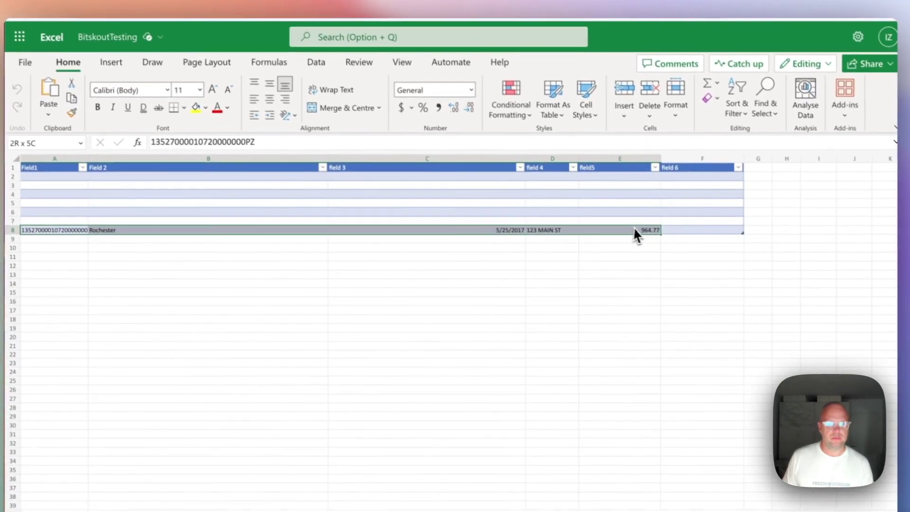
key("Delete")
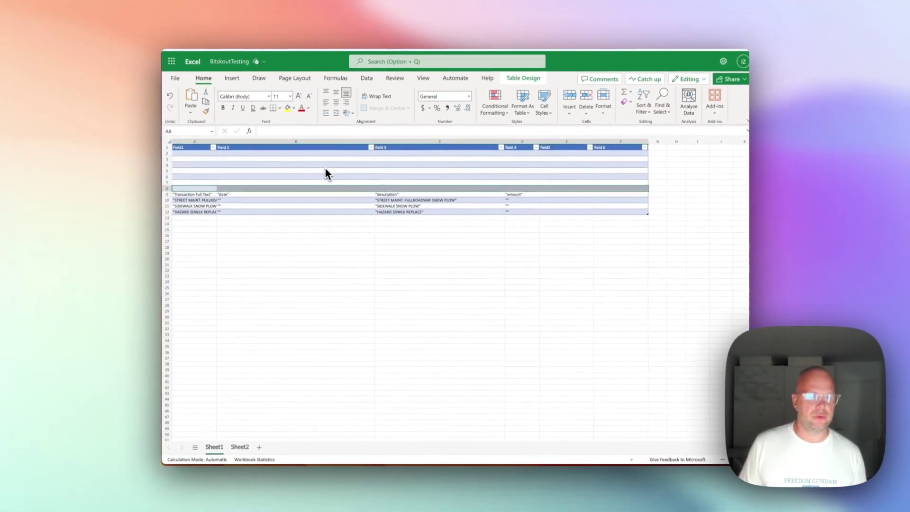
scroll(325, 172, "down", 1)
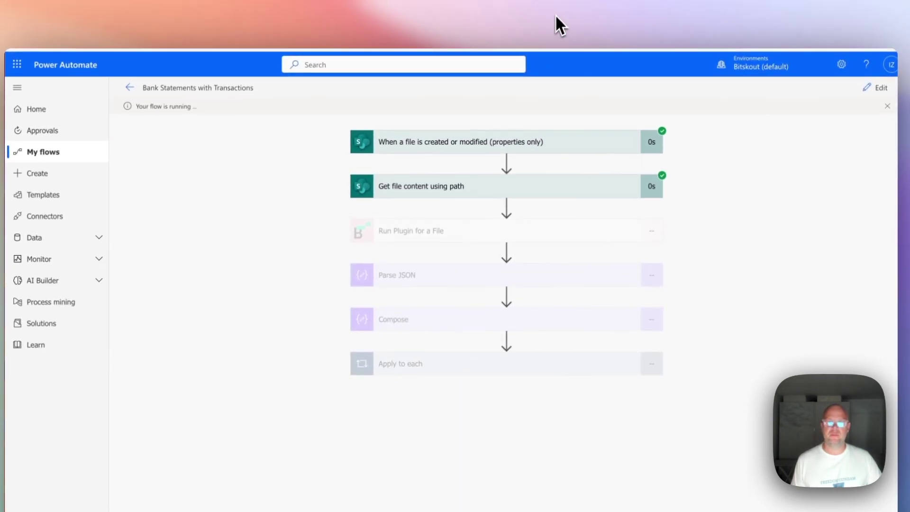
Step: Check the BitskoutTesting workbook for new transaction rows, then return to the flow run
left_click(552, 15)
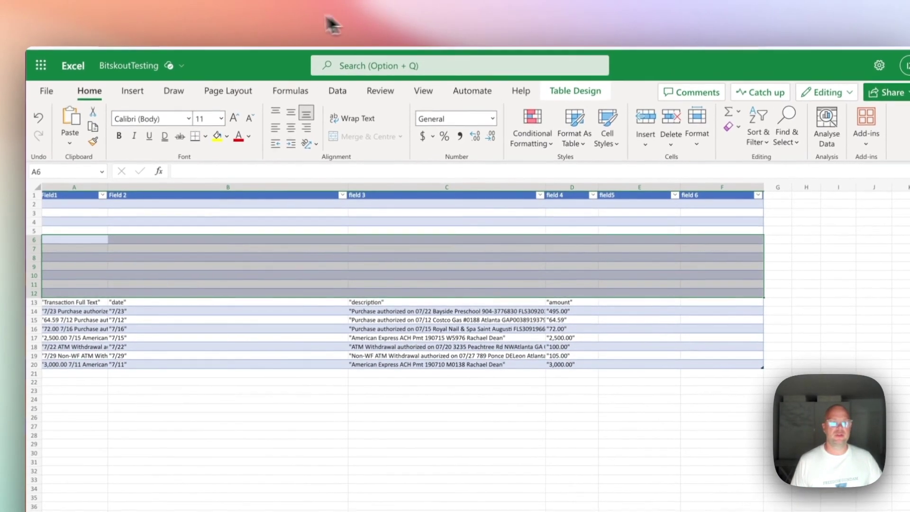
left_click(274, 24)
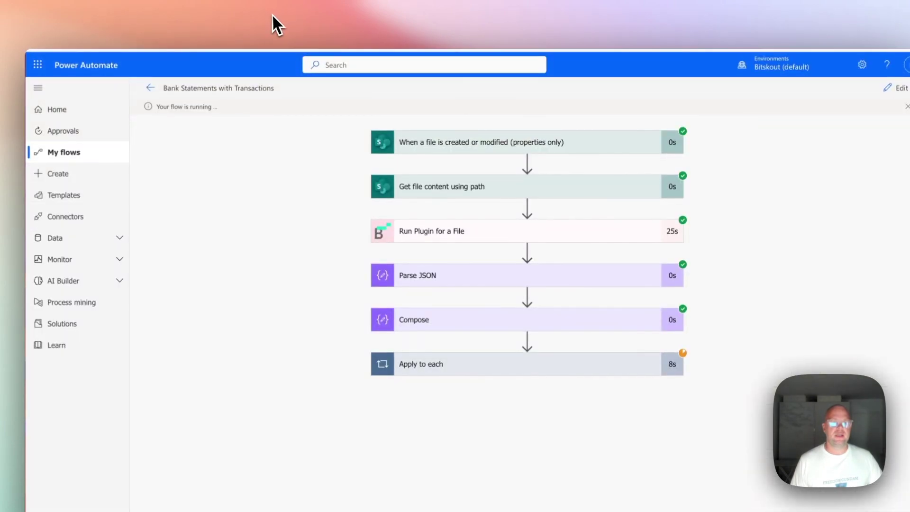